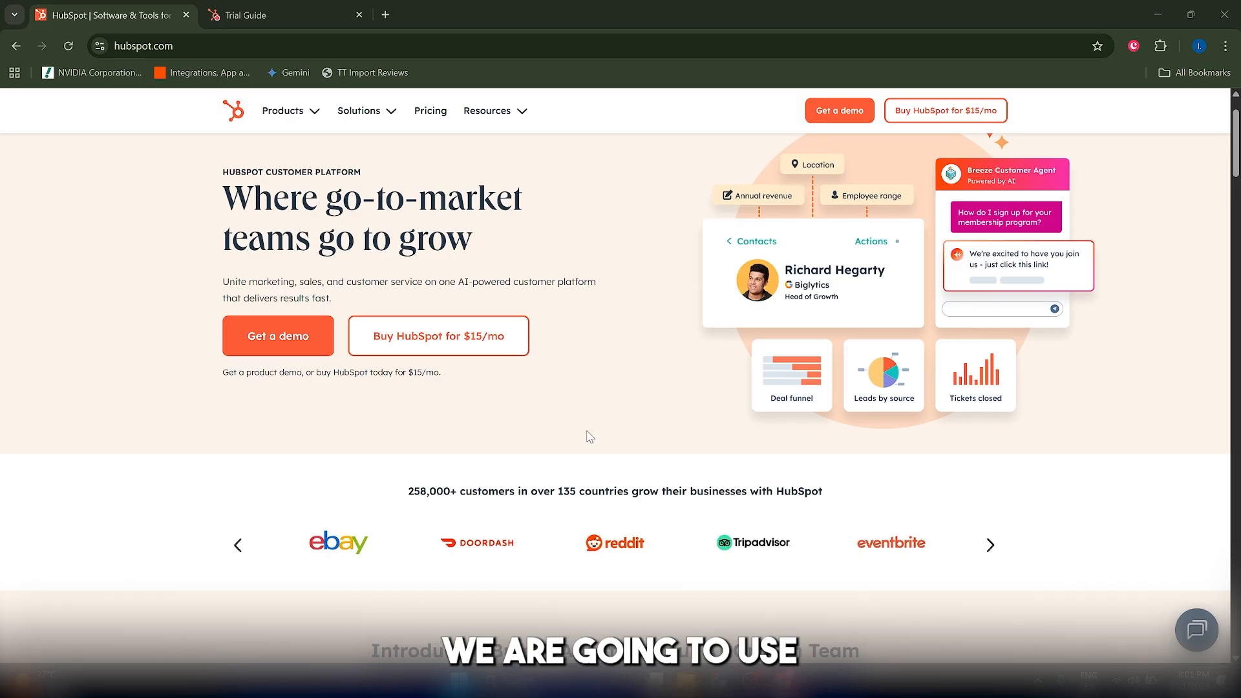
Switch from the HubSpot homepage to the Trial Guide and look over the Marketing Hub Professional setup tasks.
scroll(589, 437, down, 2)
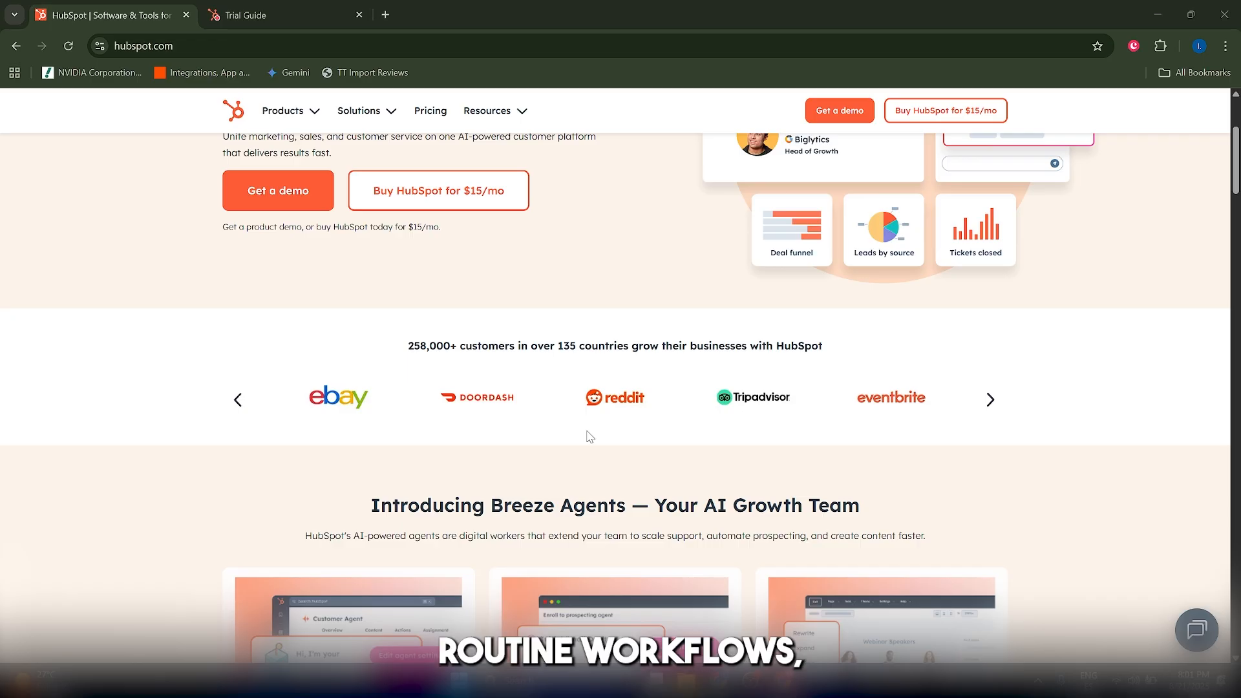
scroll(590, 440, up, 4)
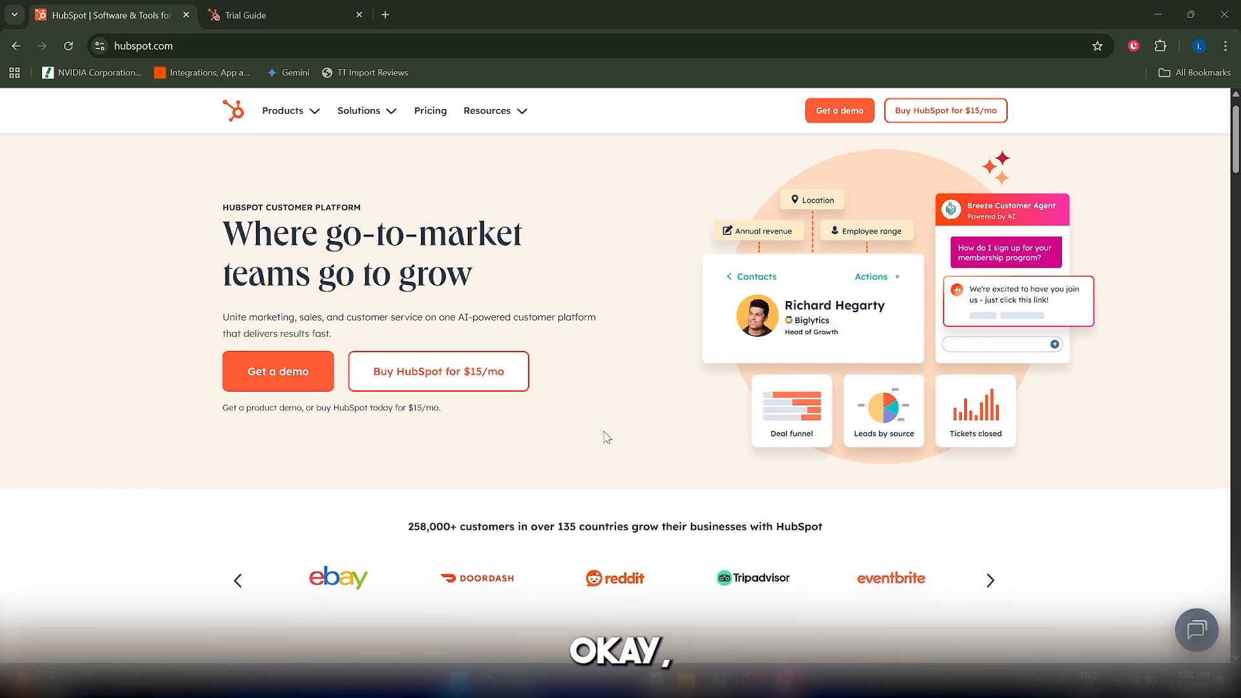
click(313, 26)
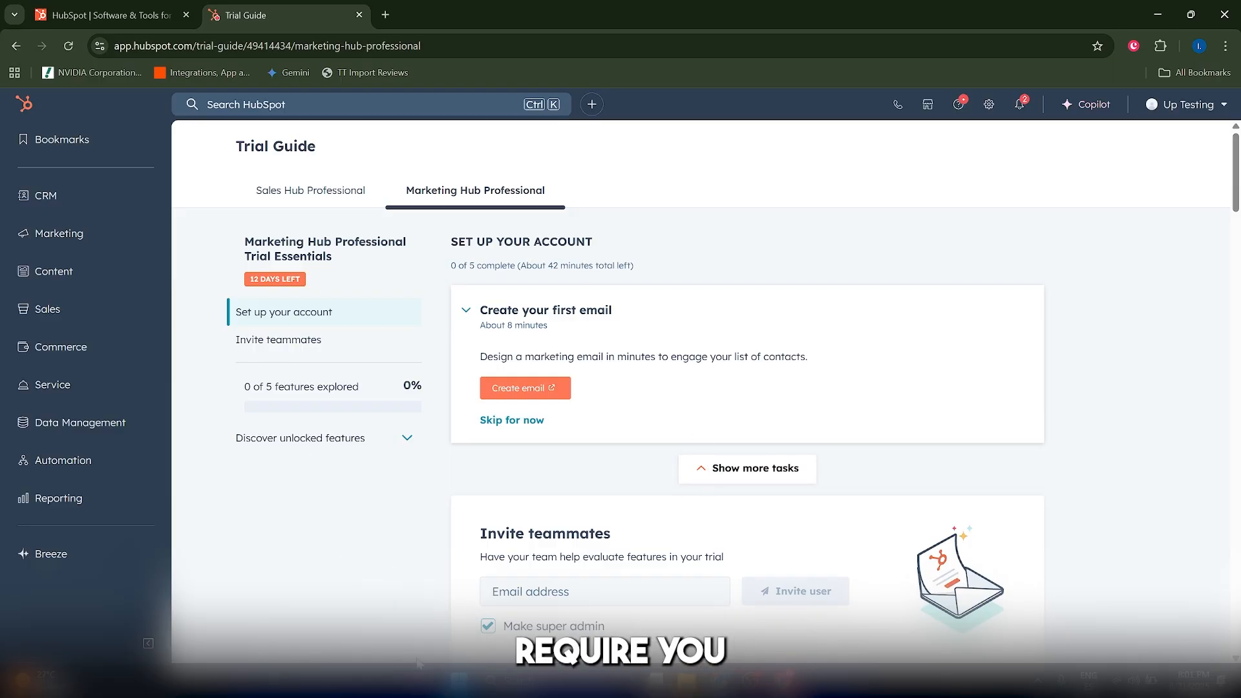
scroll(388, 582, down, 5)
scroll(388, 582, up, 5)
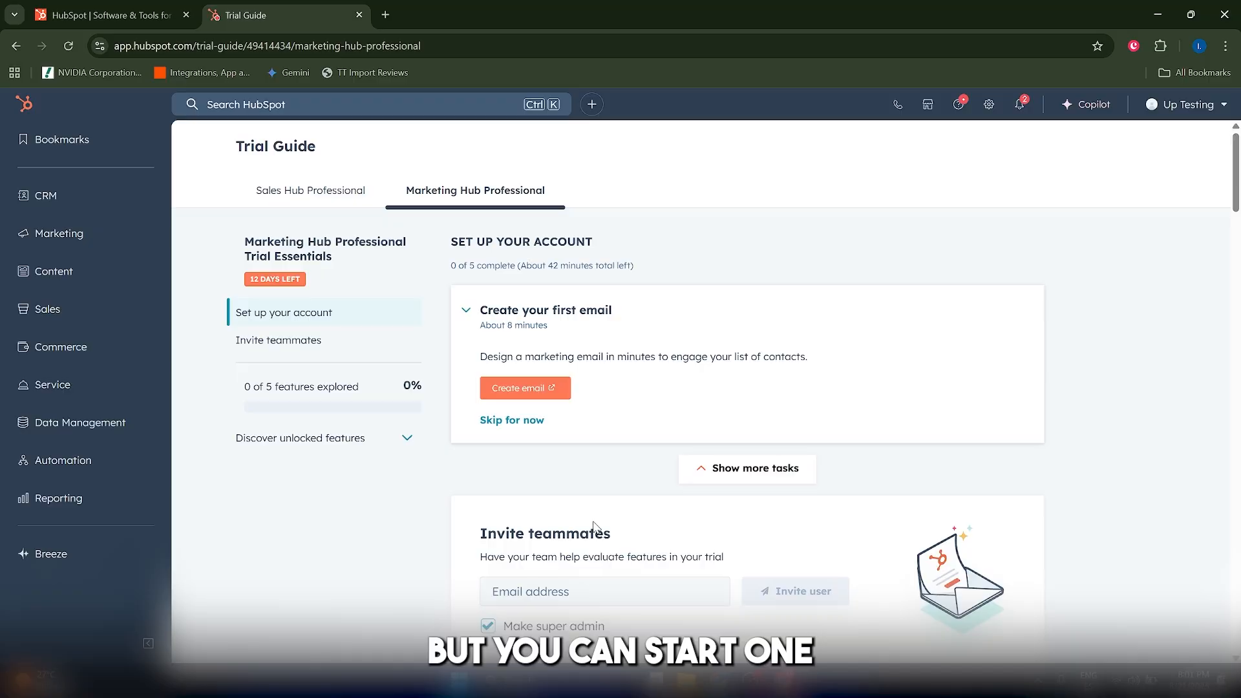
scroll(596, 527, down, 5)
drag(1235, 210, 1235, 159)
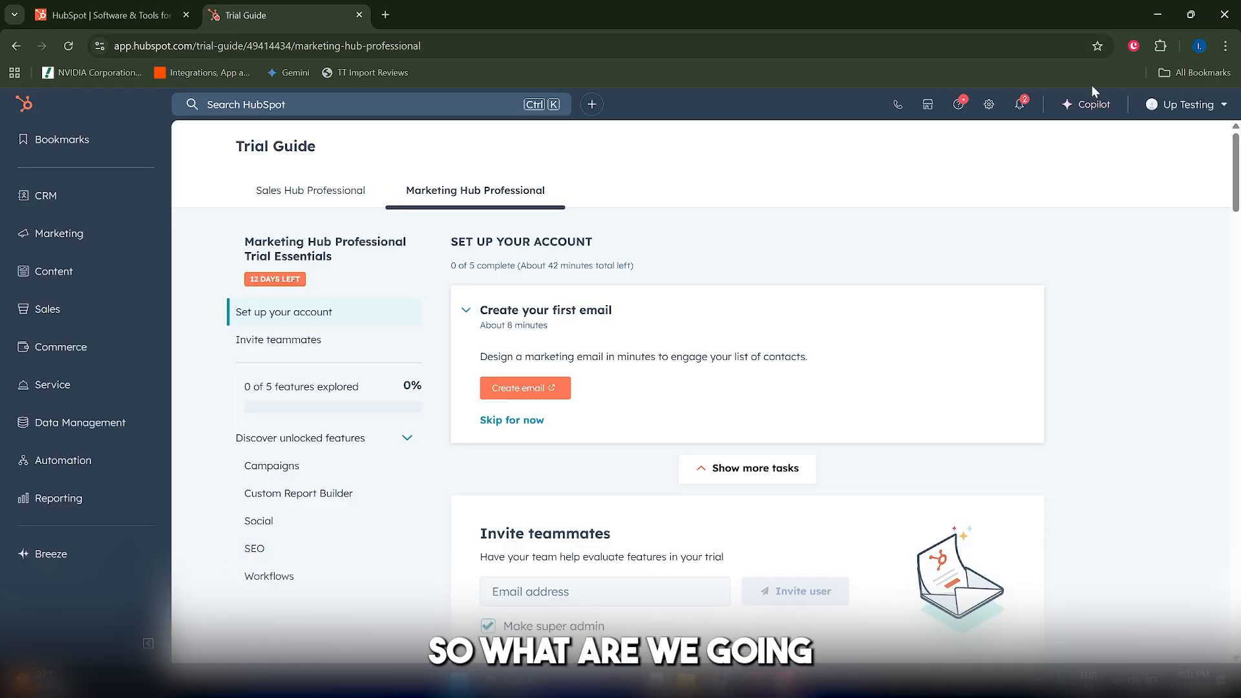
Open the account's Profile & Preferences settings and find the Data Management section.
click(1173, 111)
click(1153, 172)
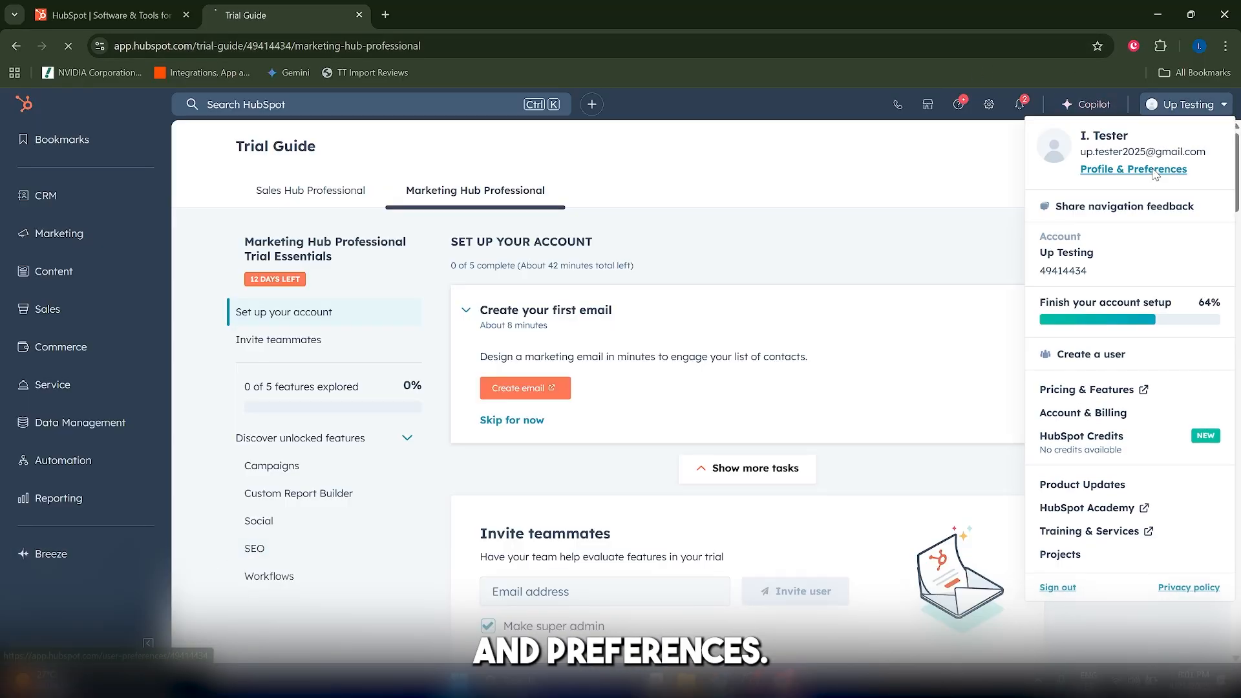
scroll(256, 378, down, 5)
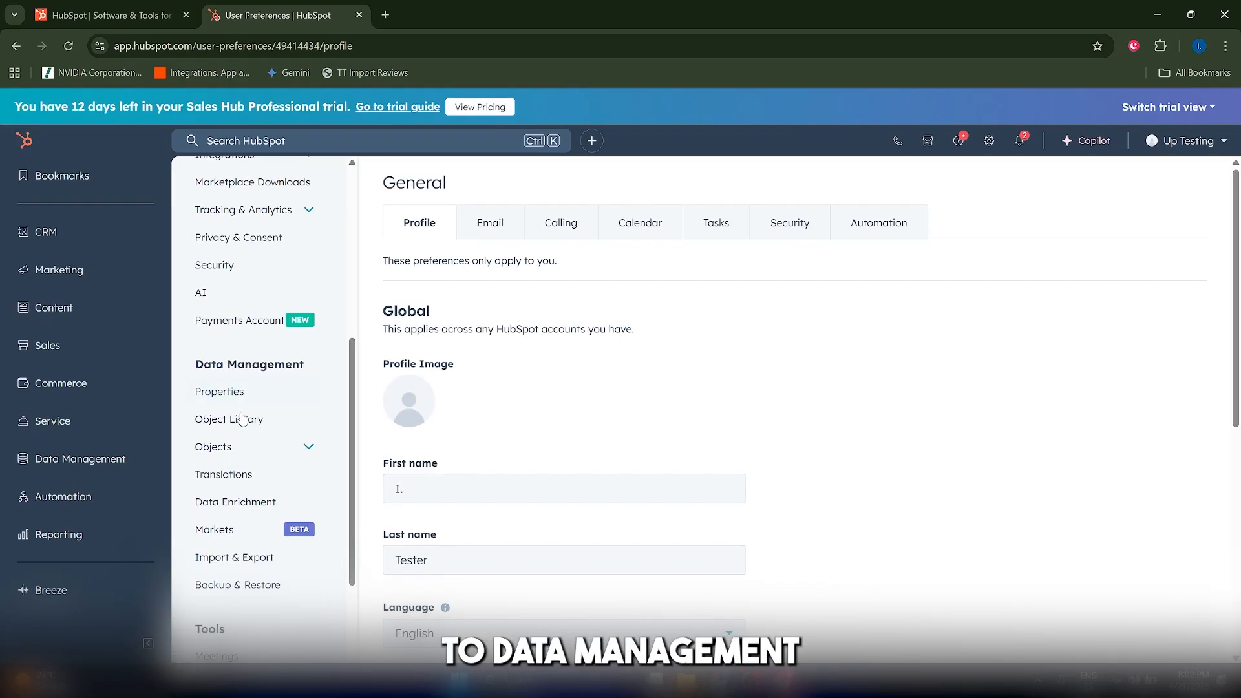
Open the Tickets object settings under Data Management and show the ticket pipelines.
click(258, 449)
scroll(254, 488, down, 1)
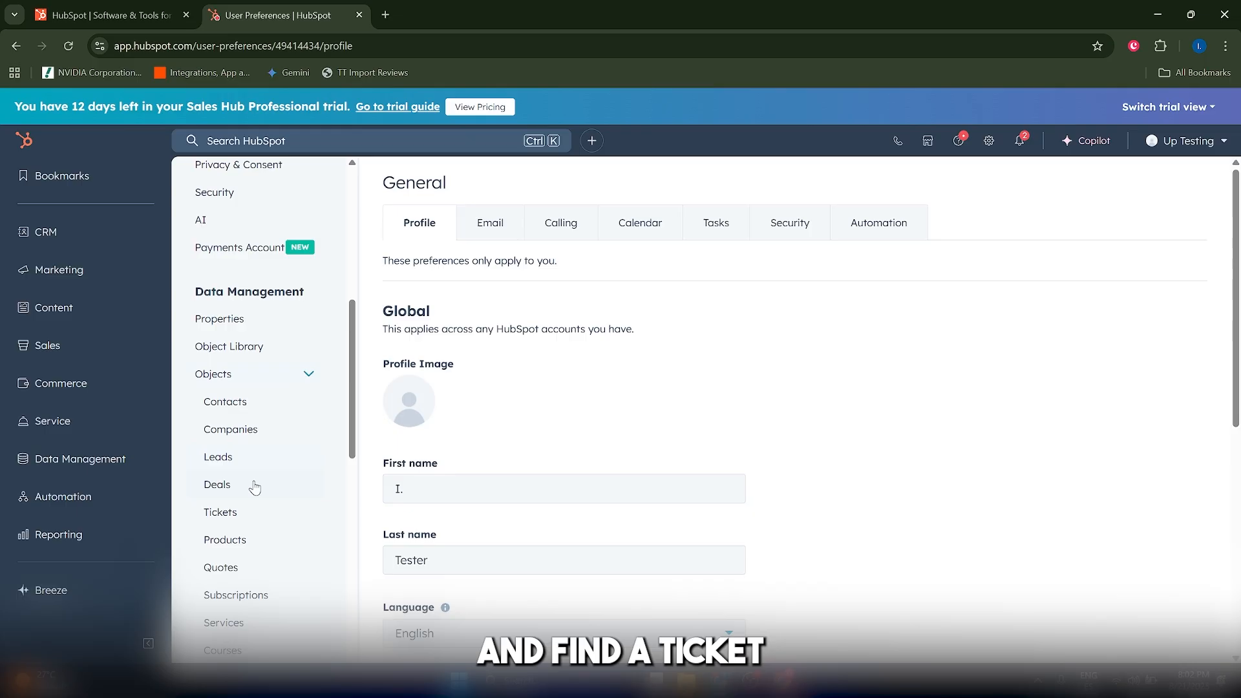
click(243, 512)
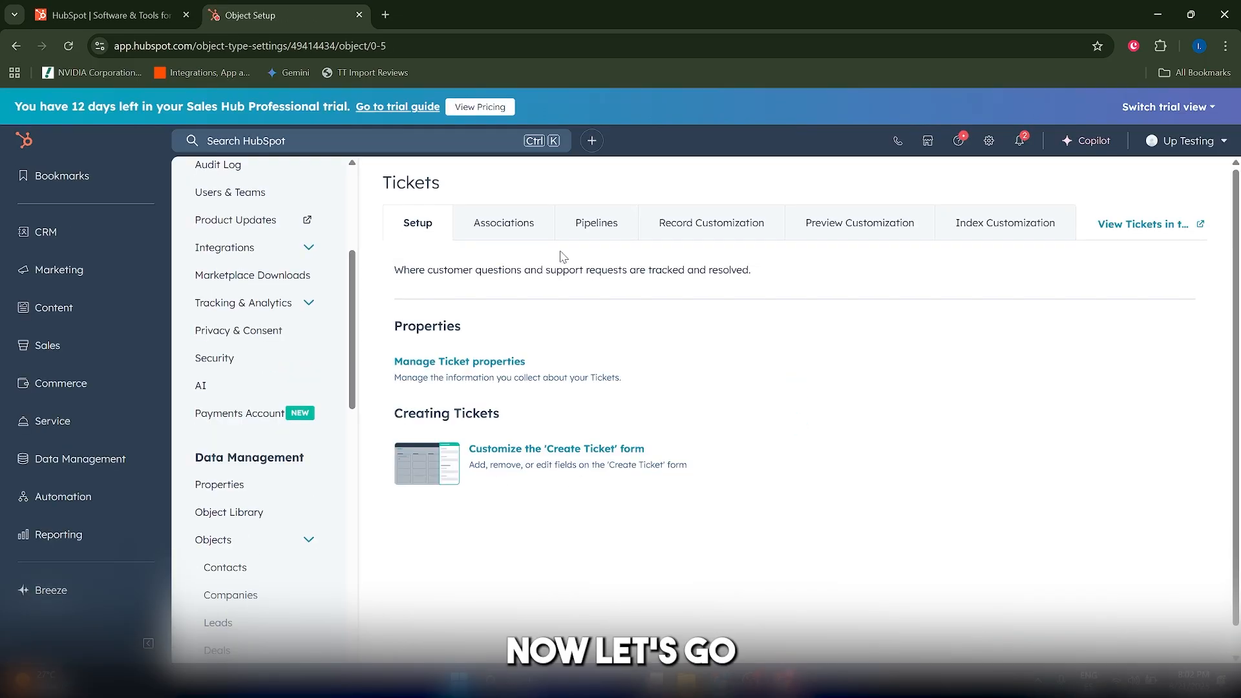
click(611, 222)
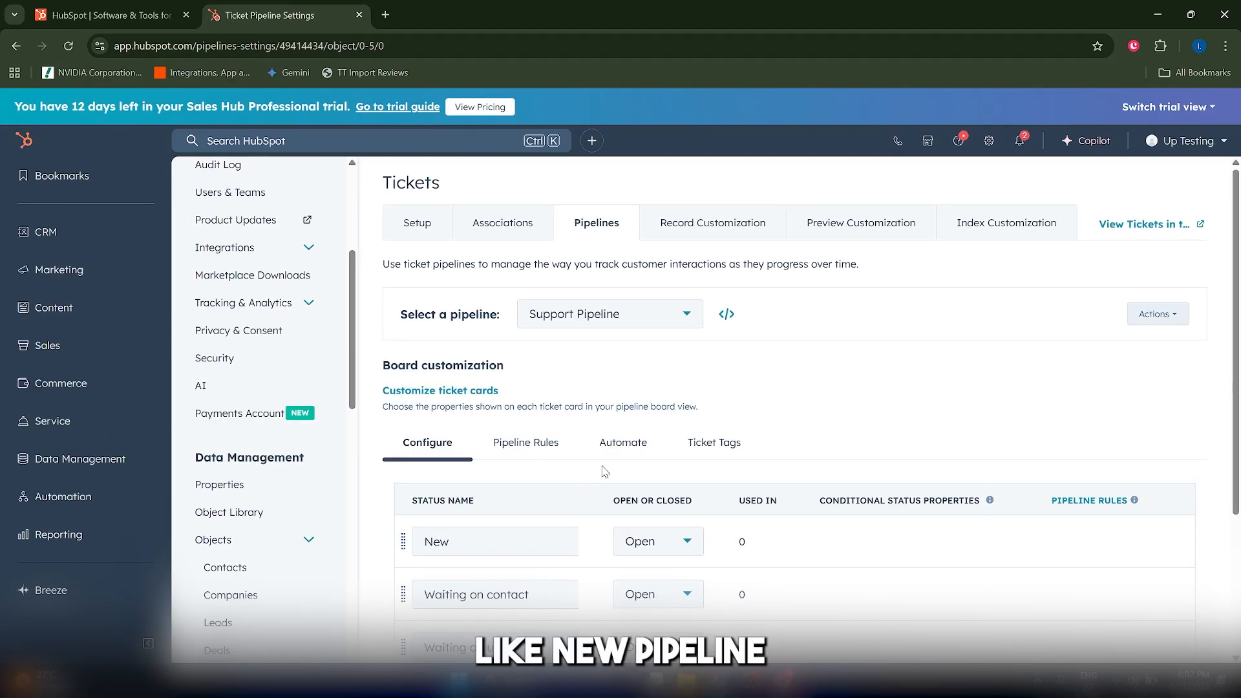
Try to create an additional ticket pipeline beside the Support Pipeline and close the upgrade page.
scroll(604, 413, down, 1)
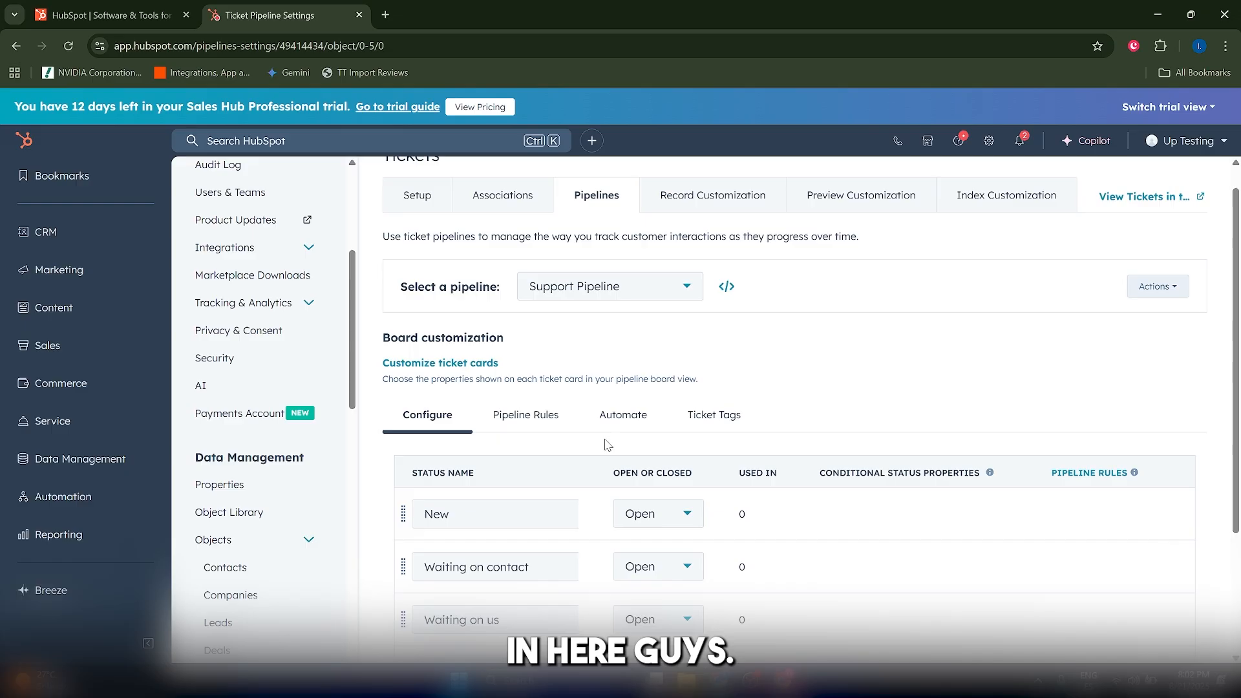
click(619, 291)
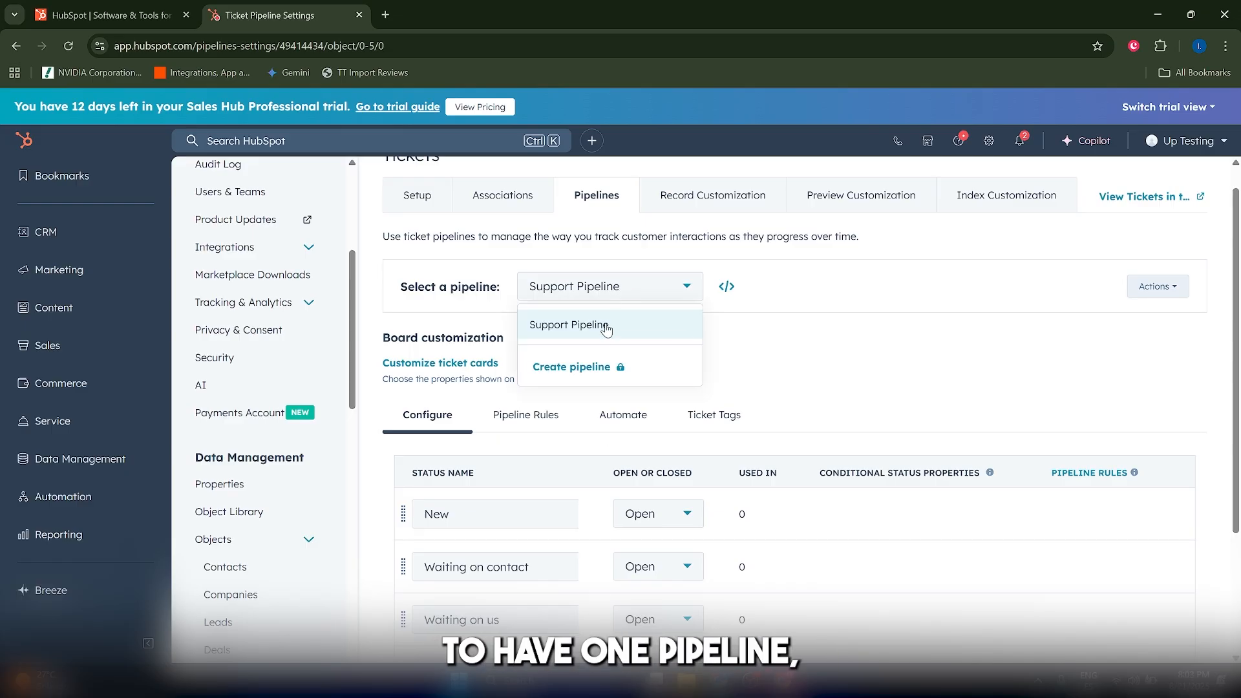
click(750, 324)
click(559, 297)
click(572, 368)
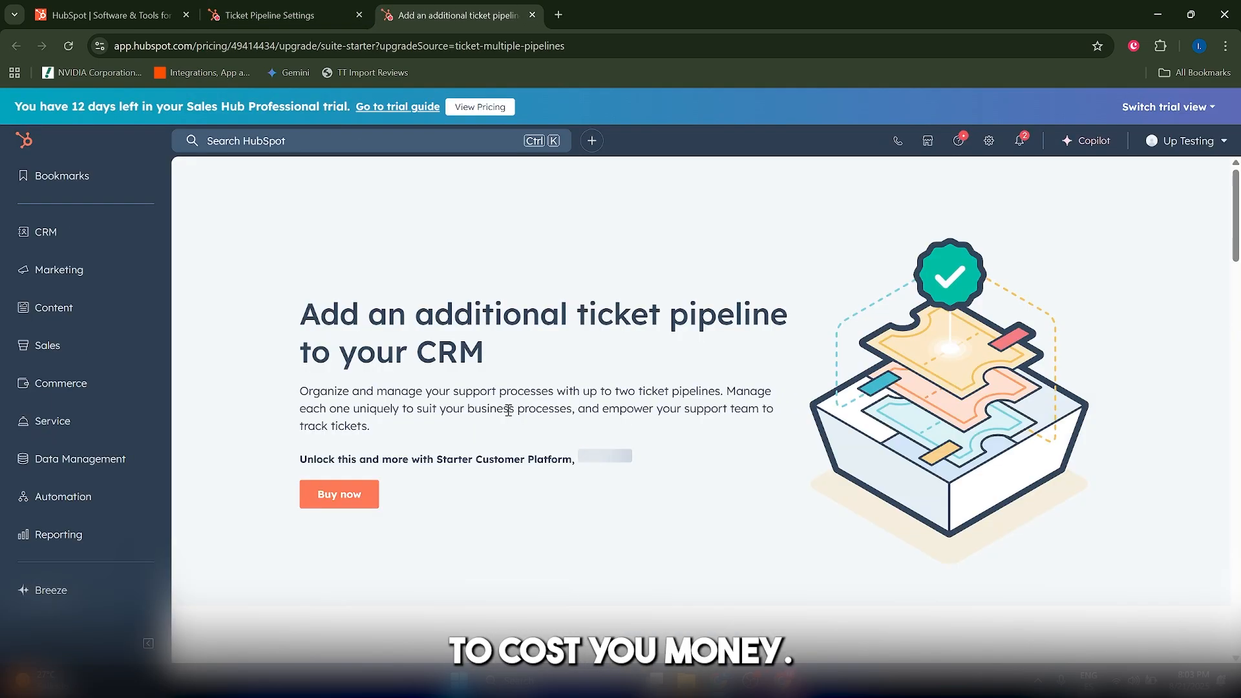
click(532, 14)
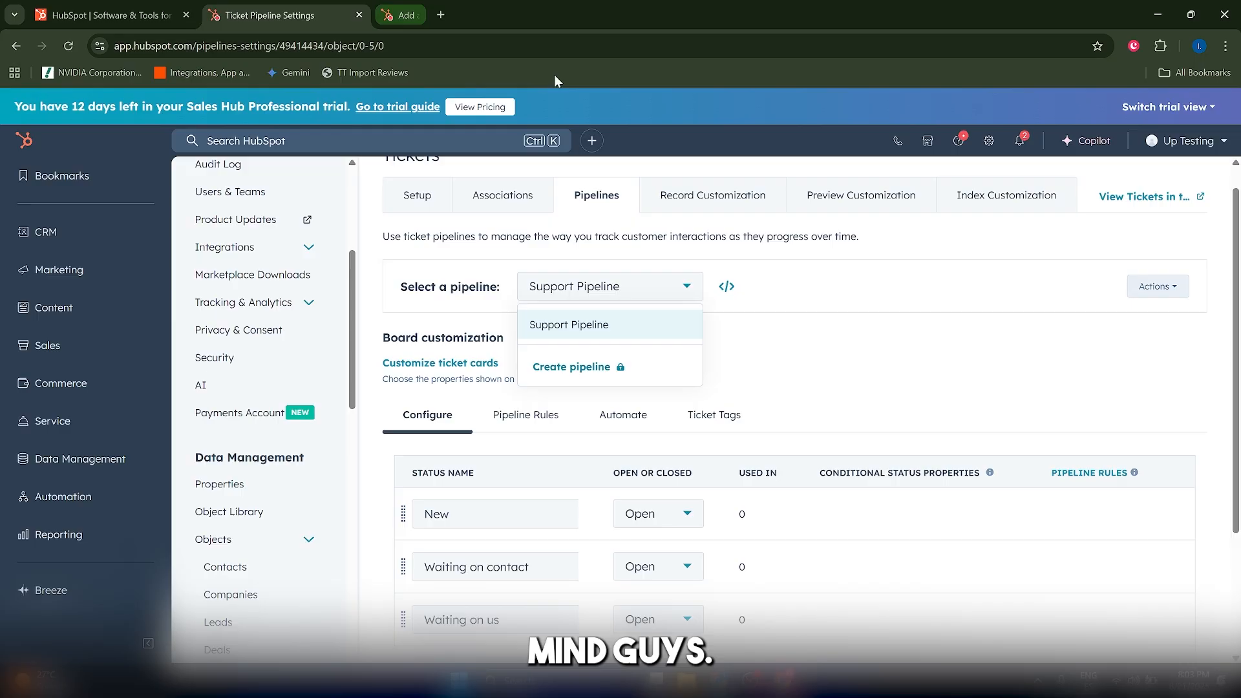
click(781, 362)
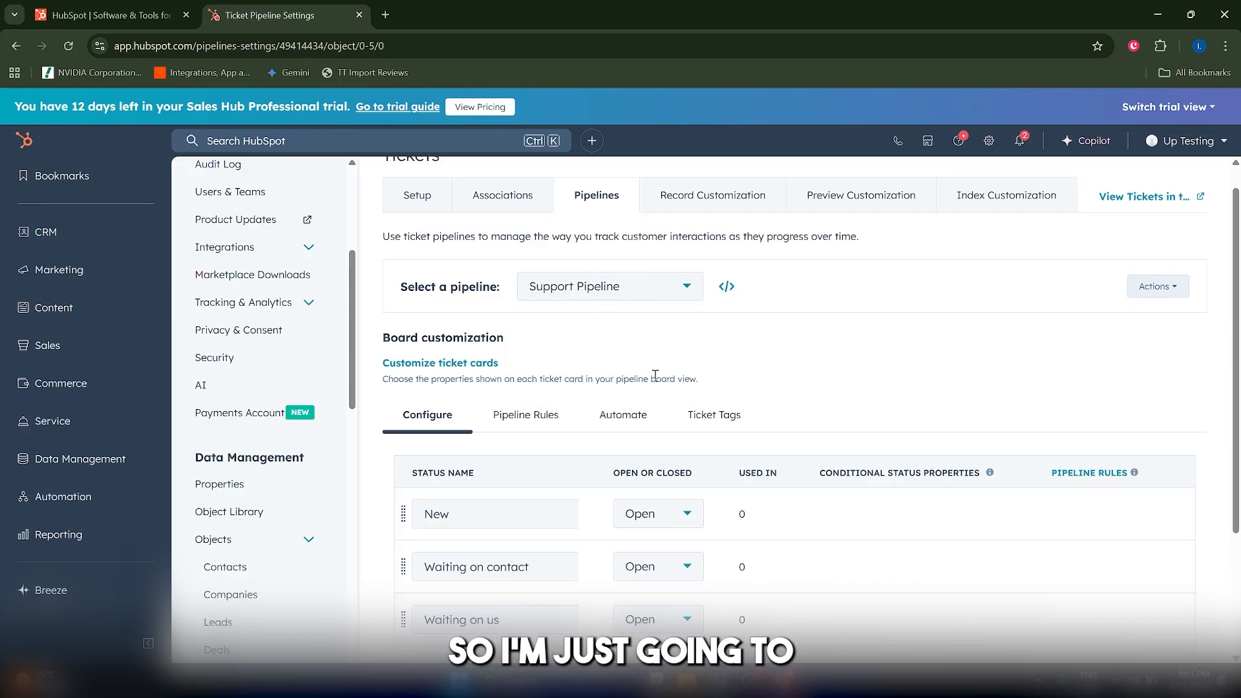
Save the Support Pipeline with the statuses New, Triage, In Progress, Escalated, Waiting on Customer and Closed.
scroll(654, 375, down, 2)
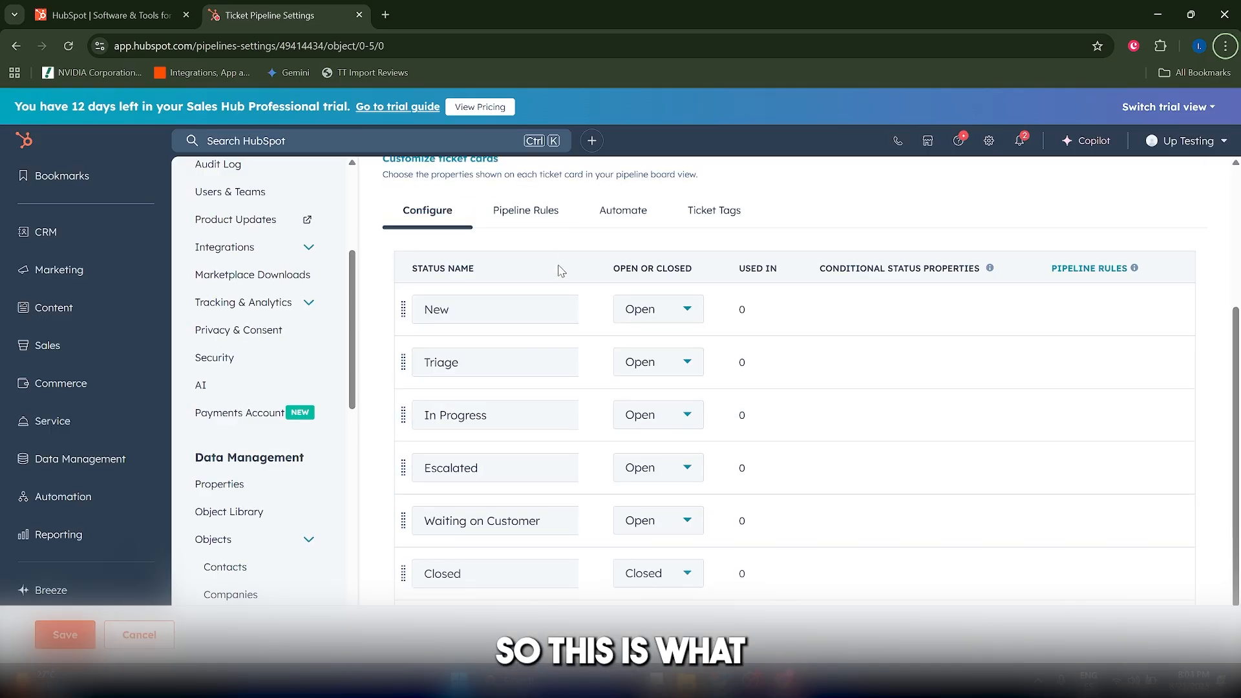
click(65, 634)
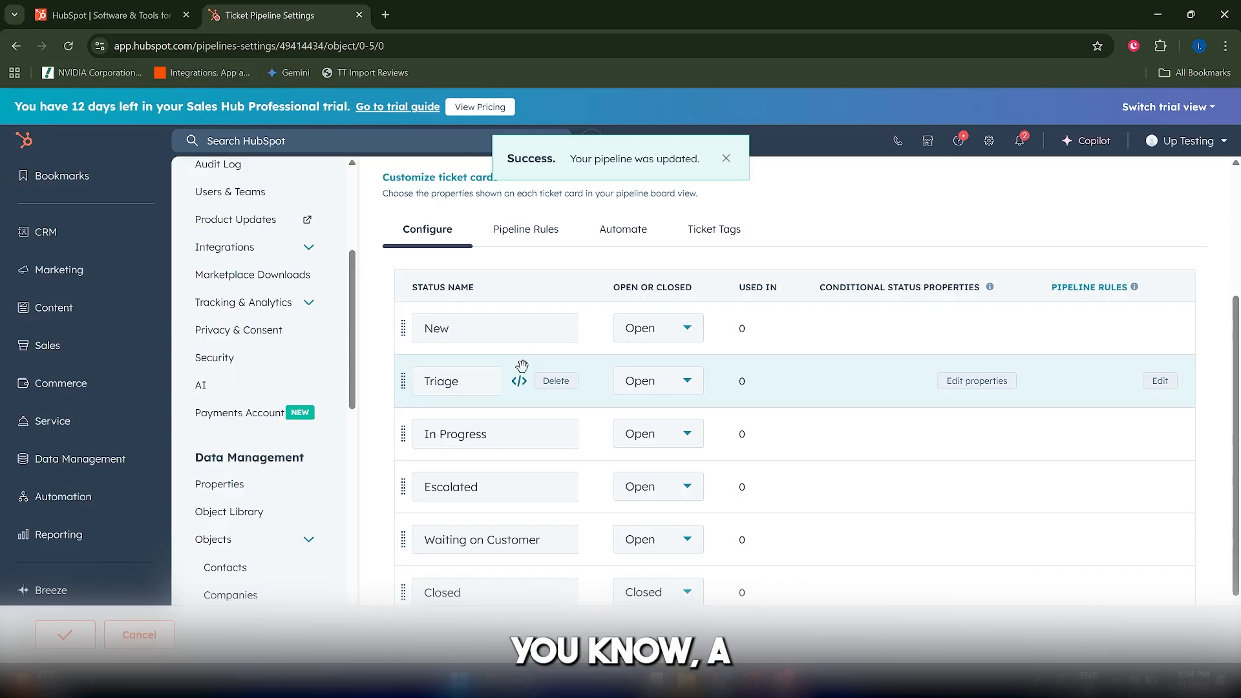
Review the Support Pipeline's statuses and their open or closed settings, including the options for the Closed status.
scroll(520, 366, up, 1)
scroll(537, 409, down, 2)
scroll(550, 418, up, 1)
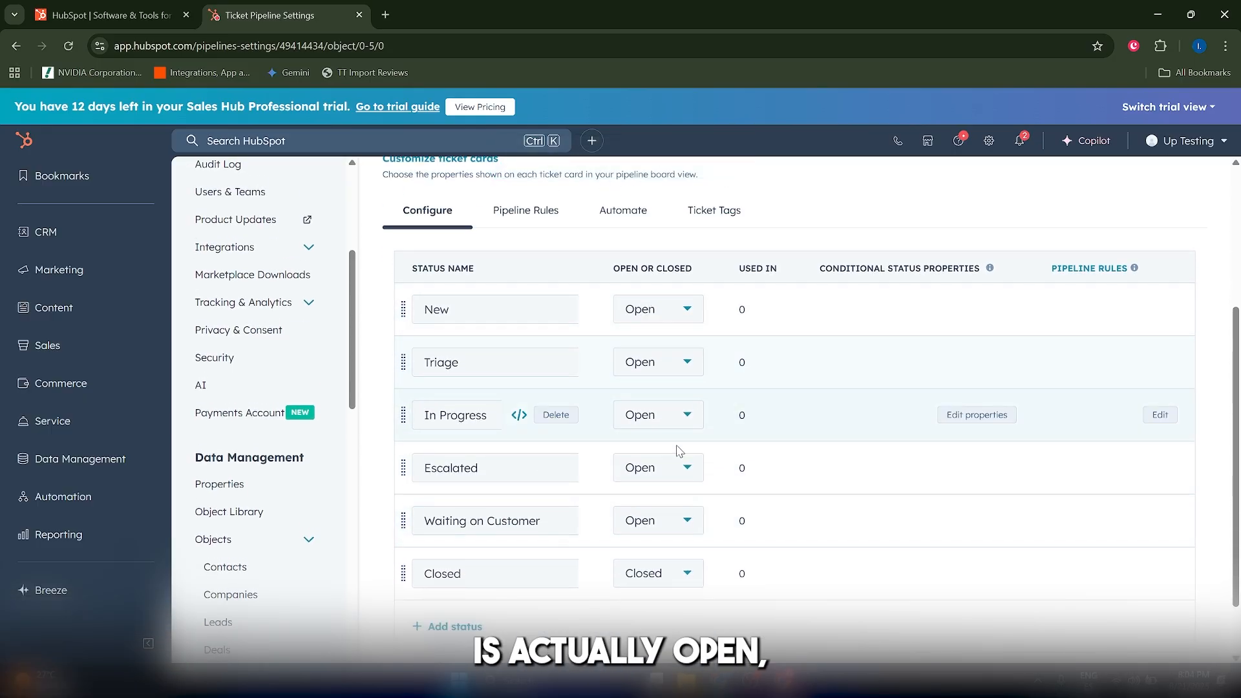
scroll(672, 510, down, 1)
click(655, 502)
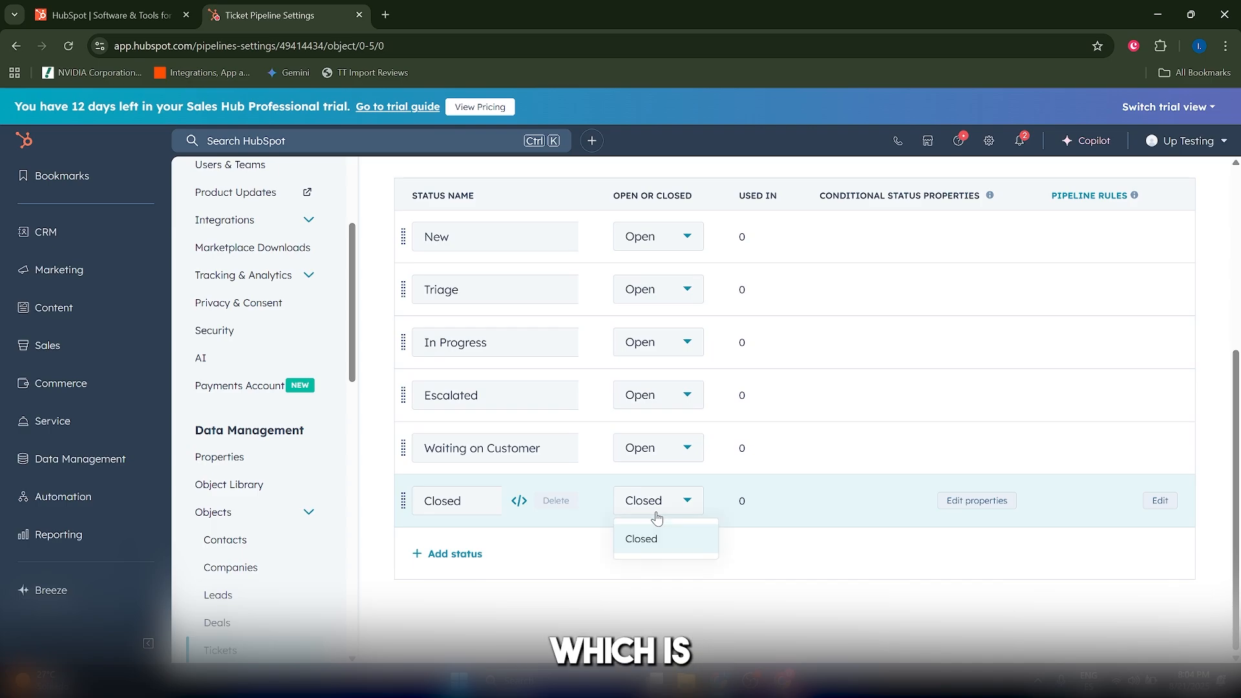
click(655, 540)
scroll(678, 517, up, 3)
scroll(723, 465, down, 3)
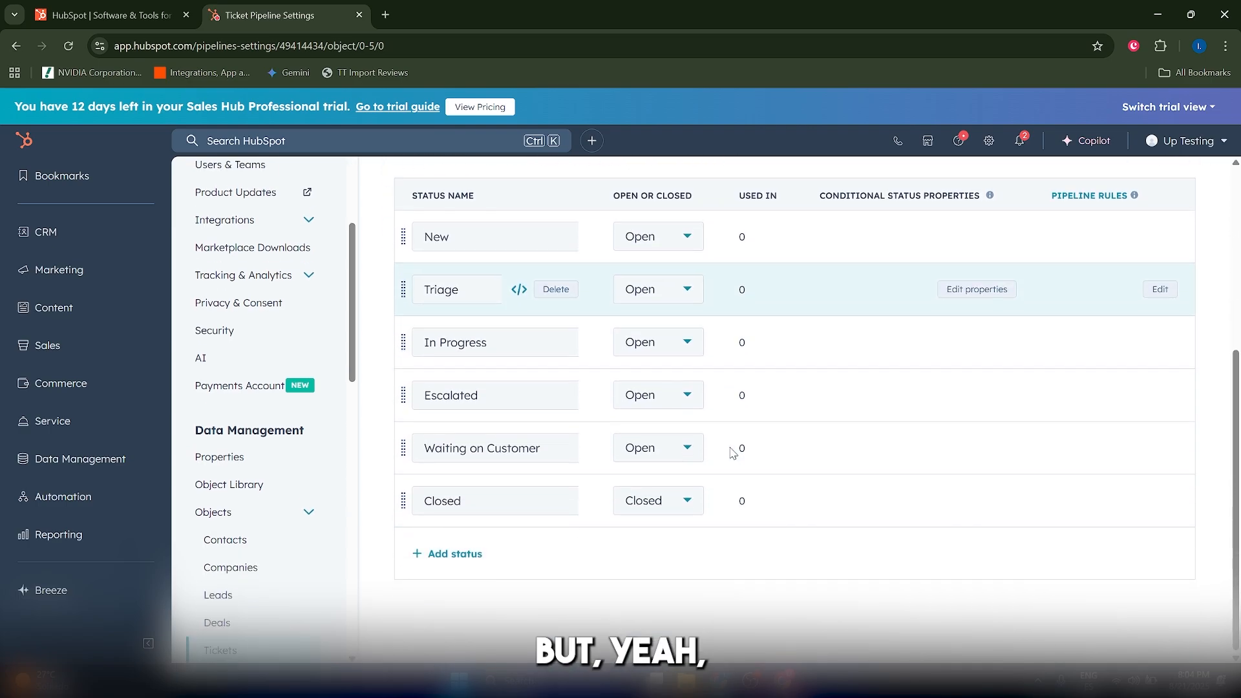
mouse_move(595, 505)
mouse_down()
mouse_move(584, 323)
mouse_move(605, 515)
mouse_up()
scroll(612, 330, up, 3)
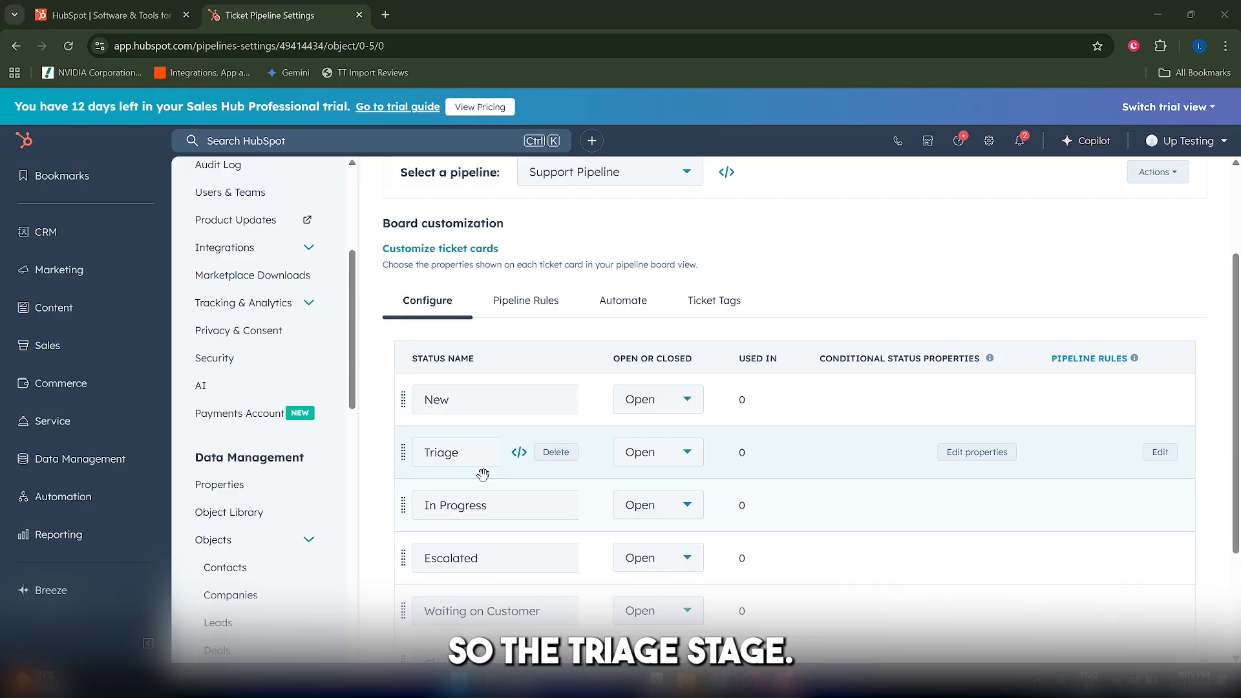
Open the CRM inbox and view the unknown visitor's live chat among all open conversations.
mouse_move(65, 231)
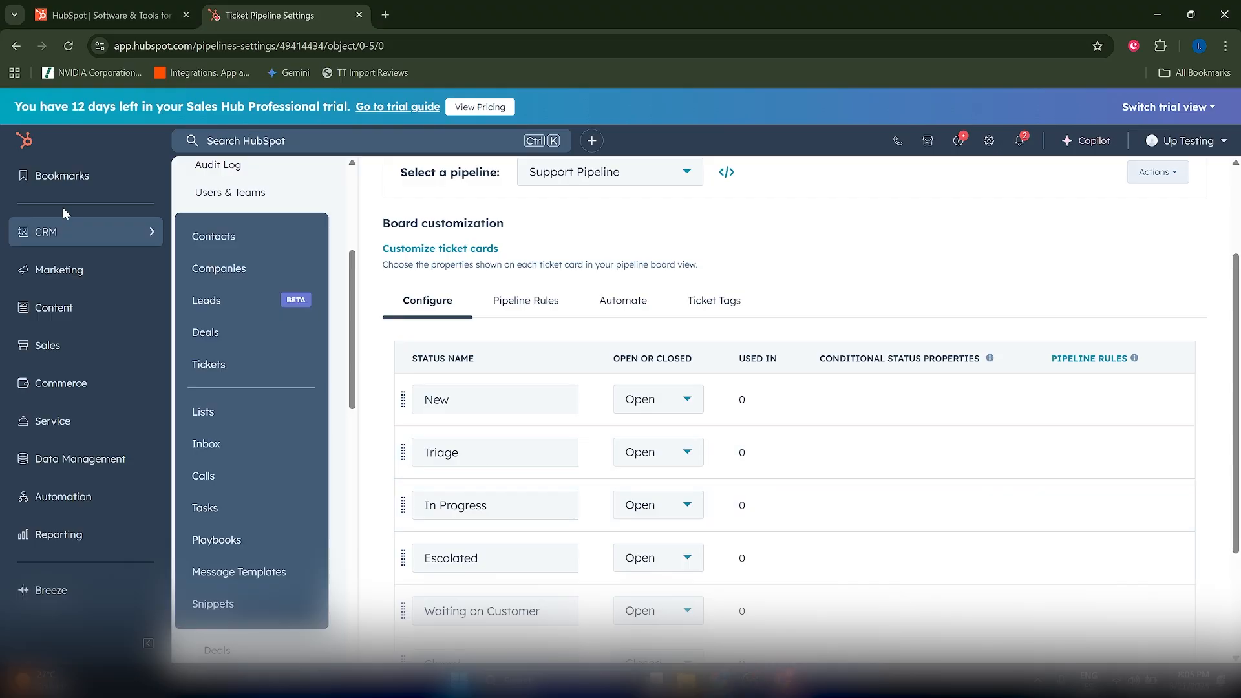
click(237, 453)
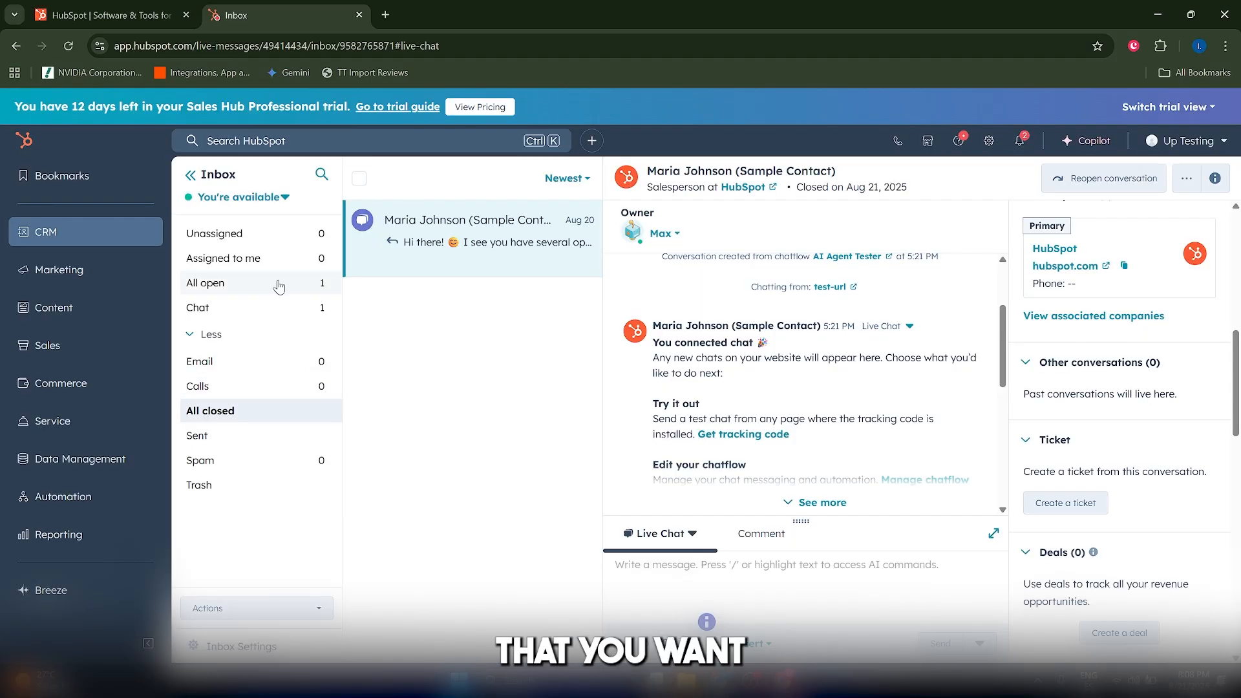
click(272, 294)
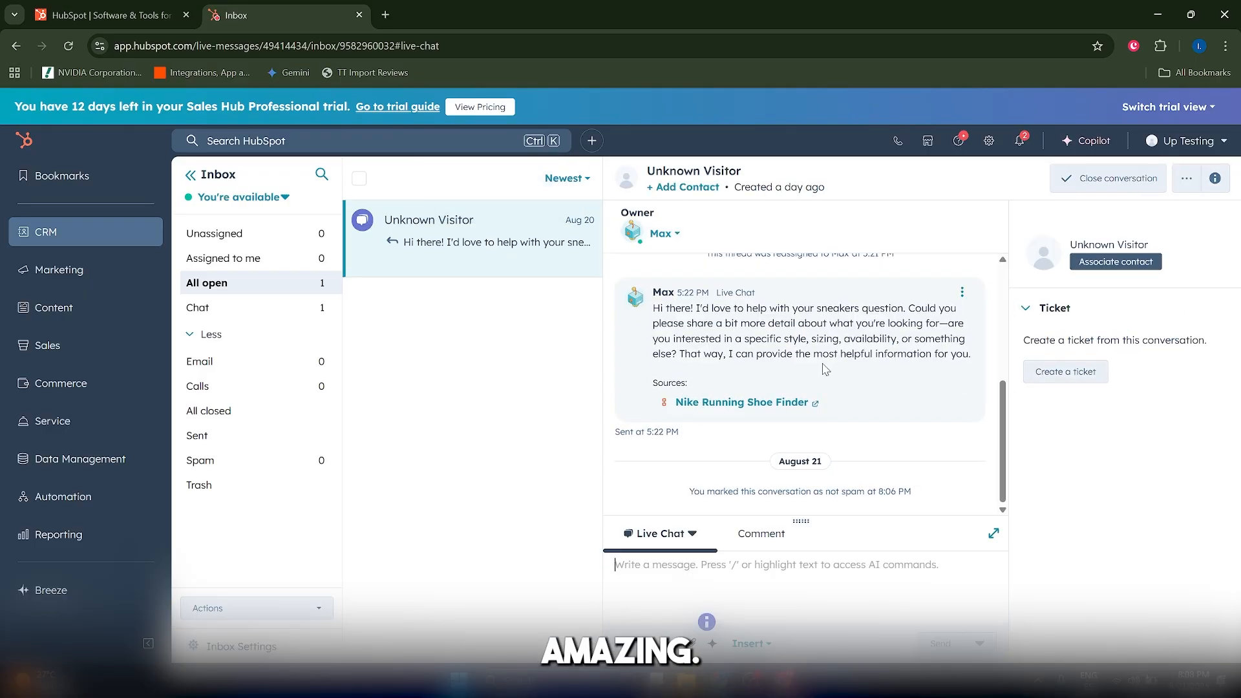
scroll(826, 369, up, 4)
scroll(825, 369, down, 4)
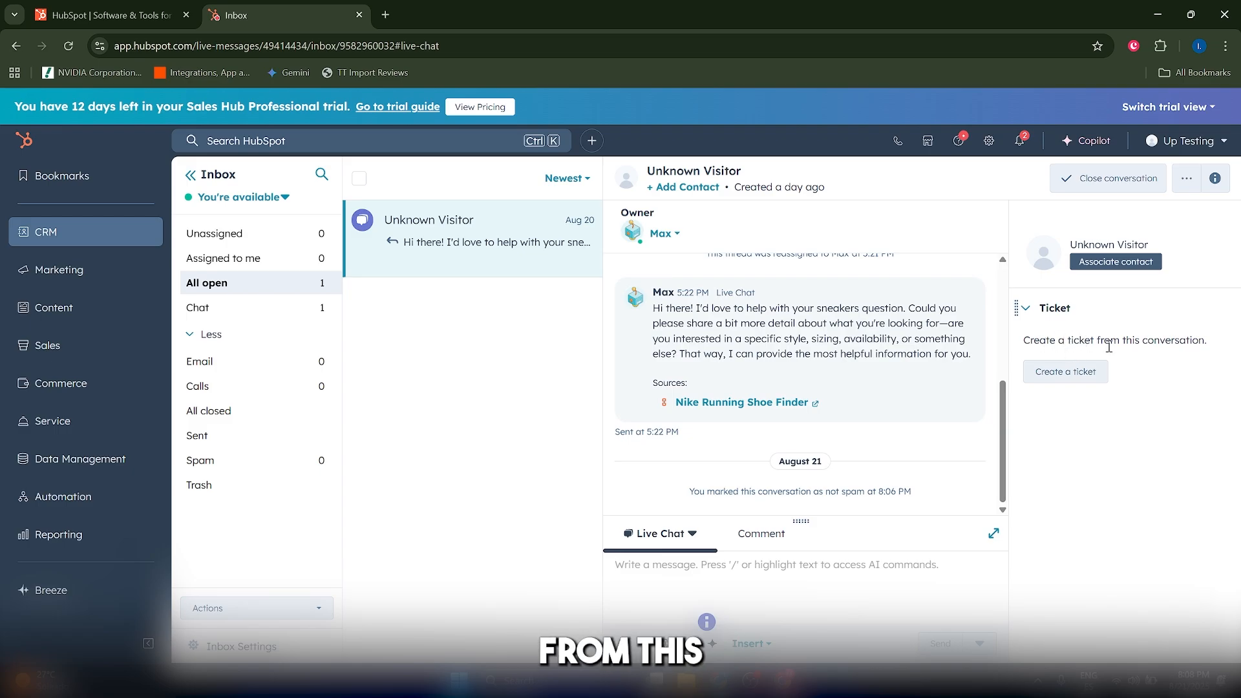
Start a ticket from this conversation named Example1 in the Support Pipeline with status Triage.
click(1065, 373)
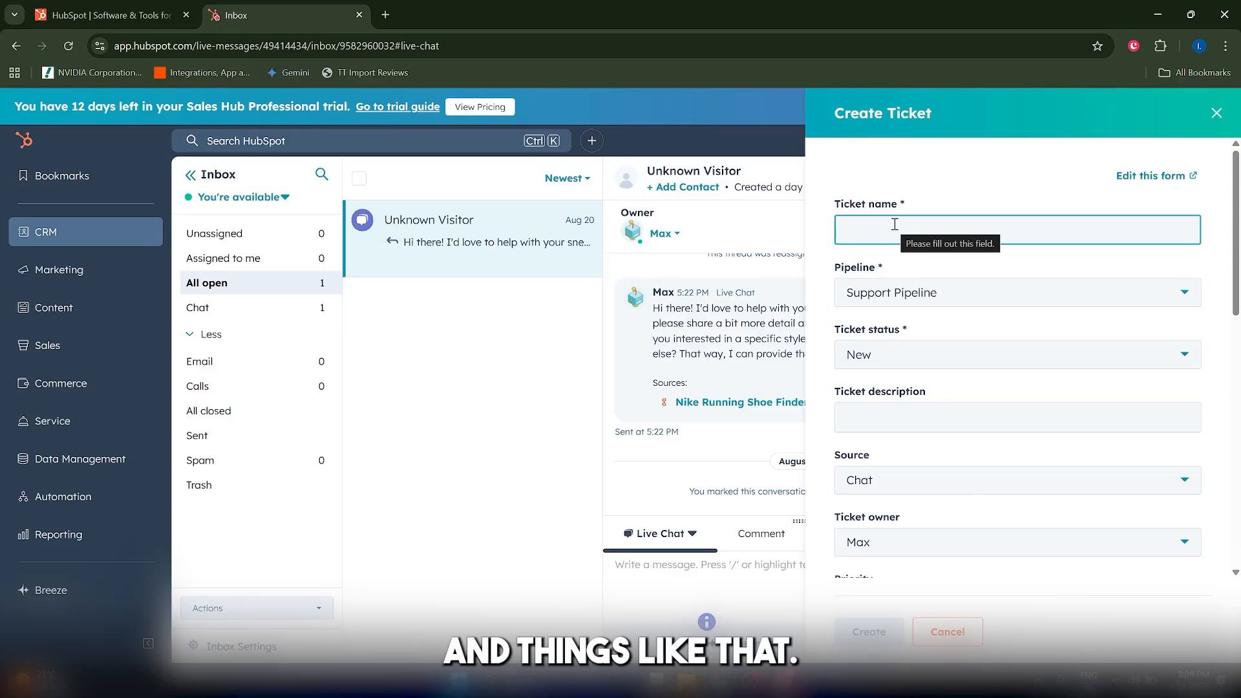
text(Example1)
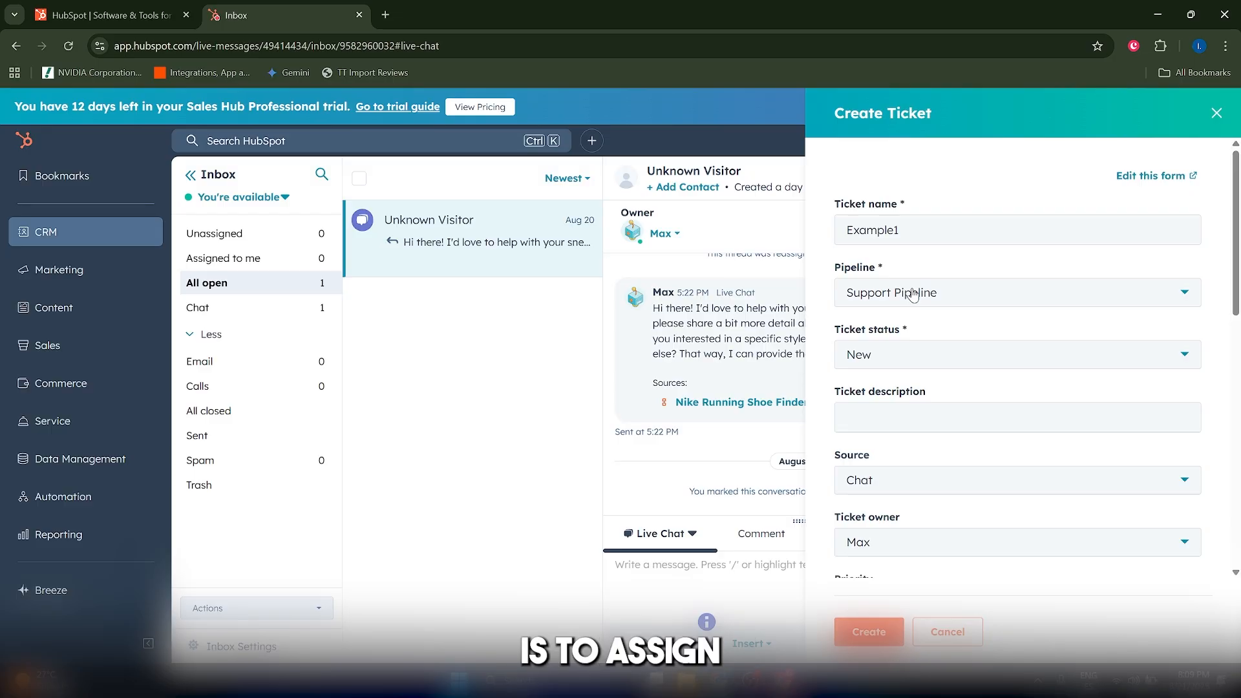
click(912, 296)
click(883, 379)
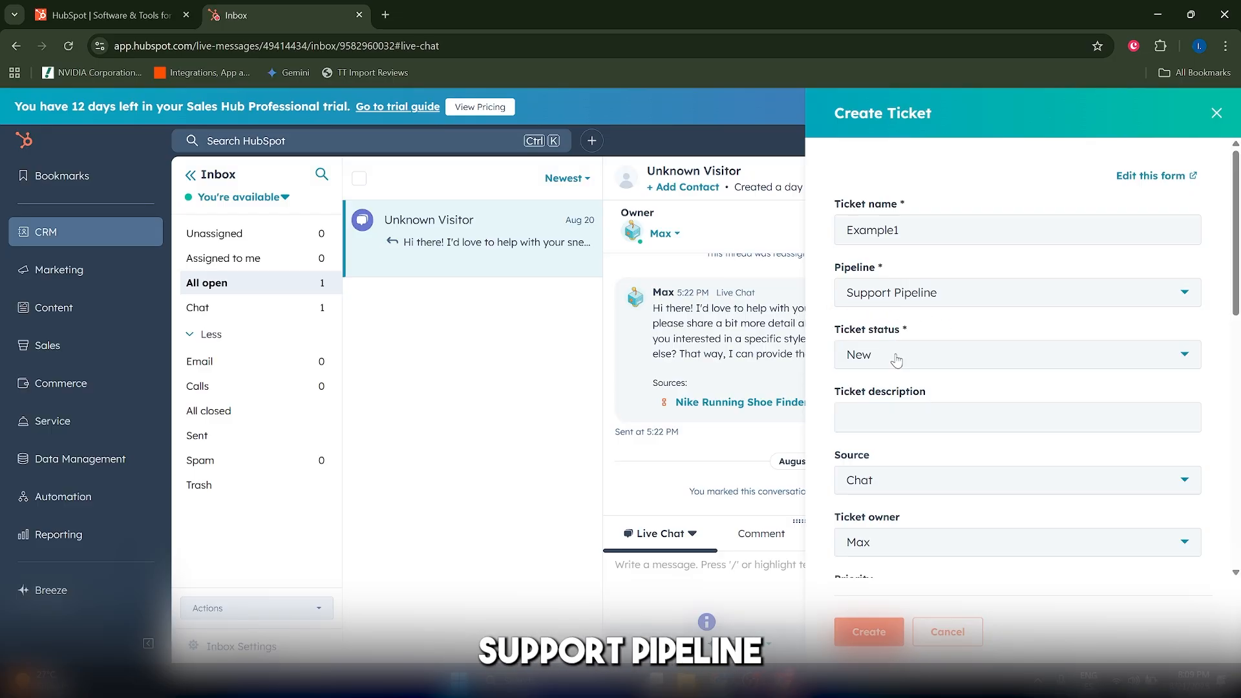
click(895, 360)
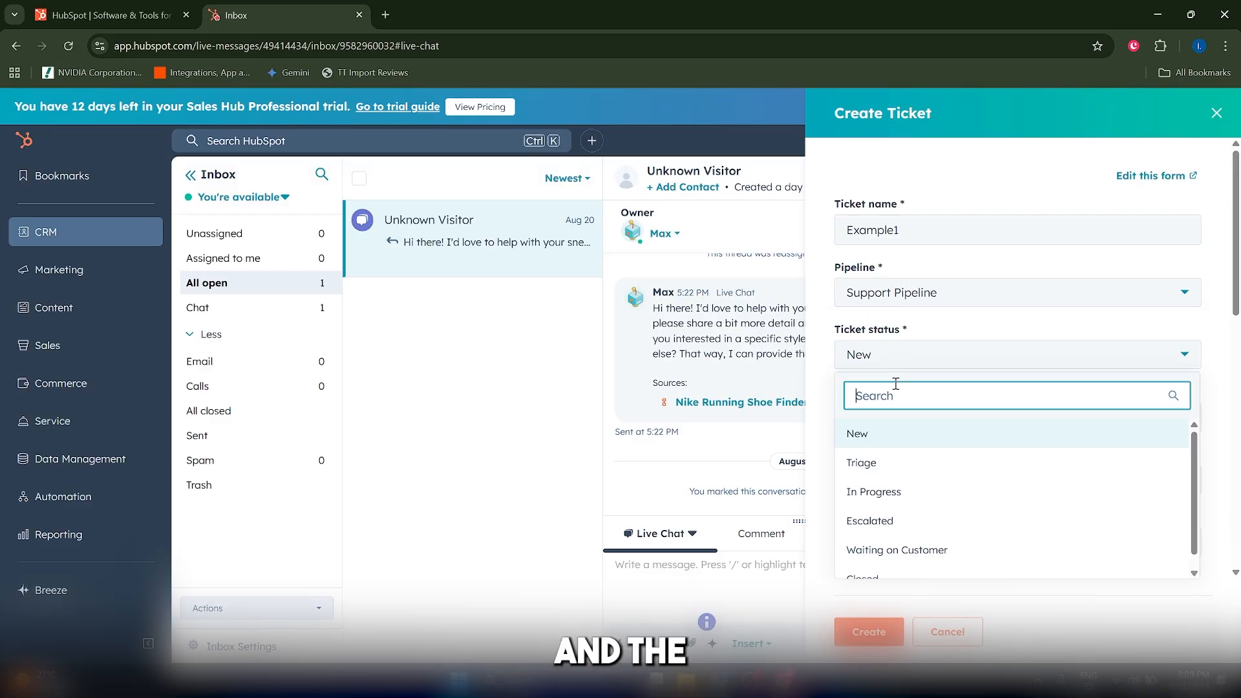
click(895, 469)
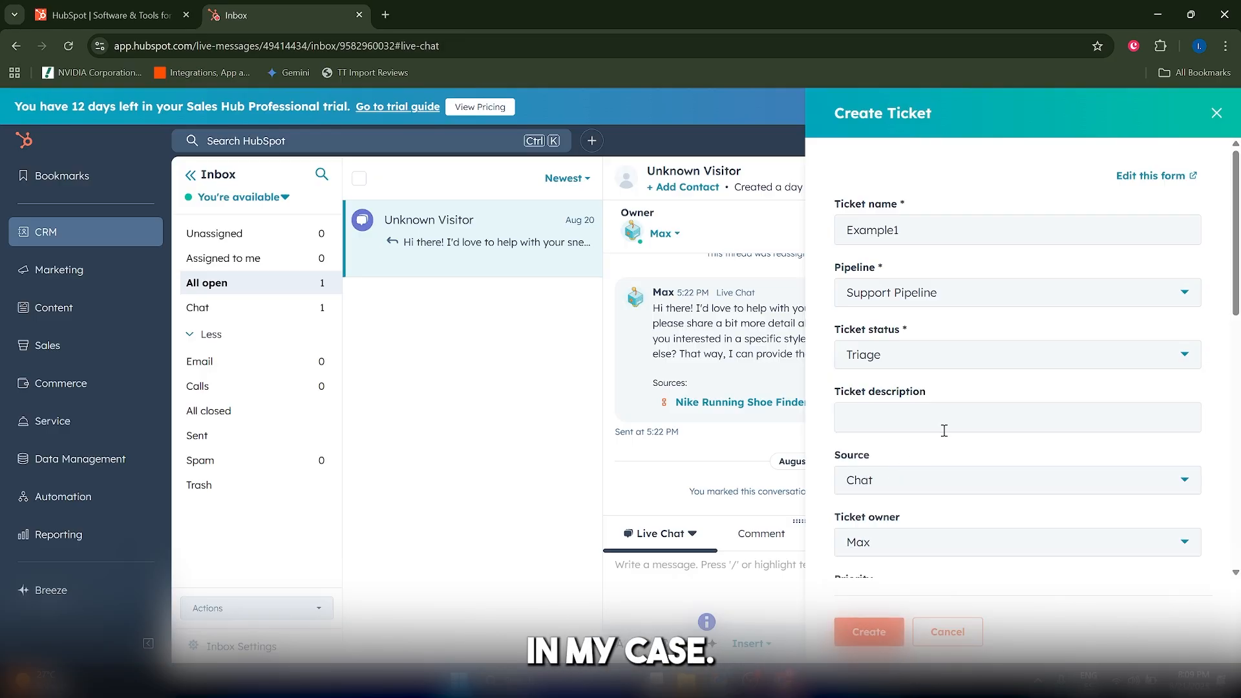
Set the ticket's create date to 08/21/2025.
scroll(944, 430, down, 5)
click(923, 309)
click(972, 475)
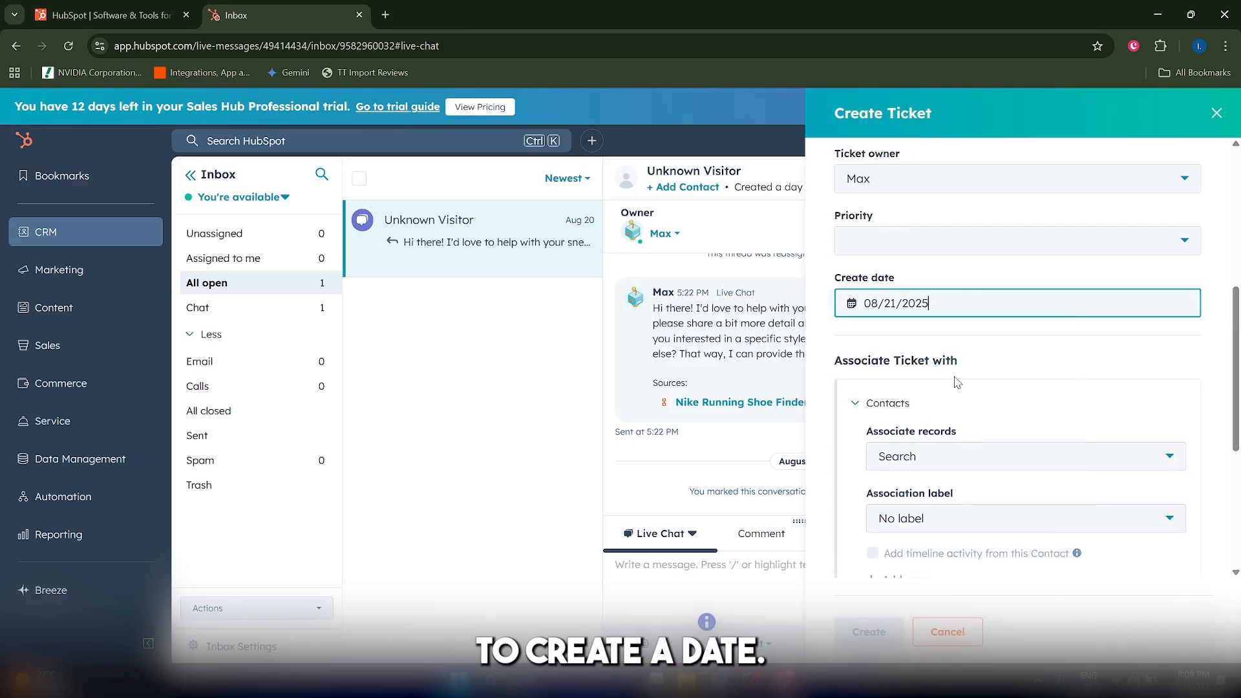
Check the contact and company associations, leave them unset, and create the ticket.
scroll(945, 336, down, 1)
scroll(945, 337, up, 1)
scroll(930, 329, down, 2)
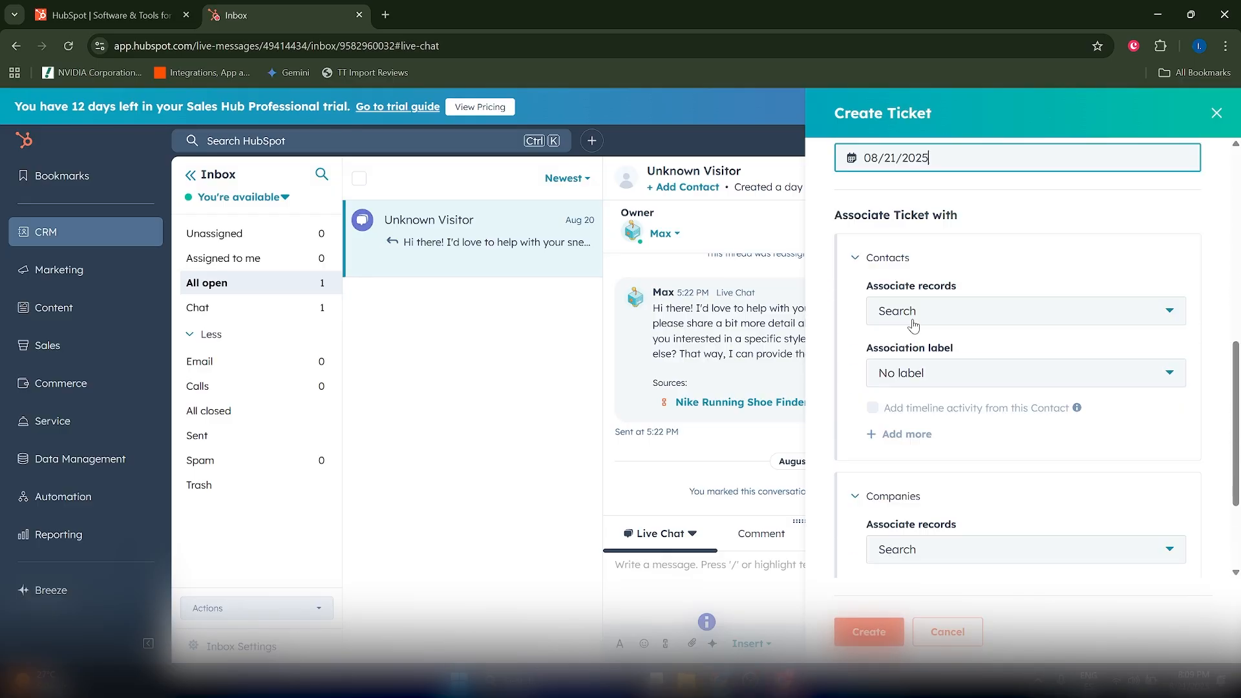
click(916, 312)
click(913, 319)
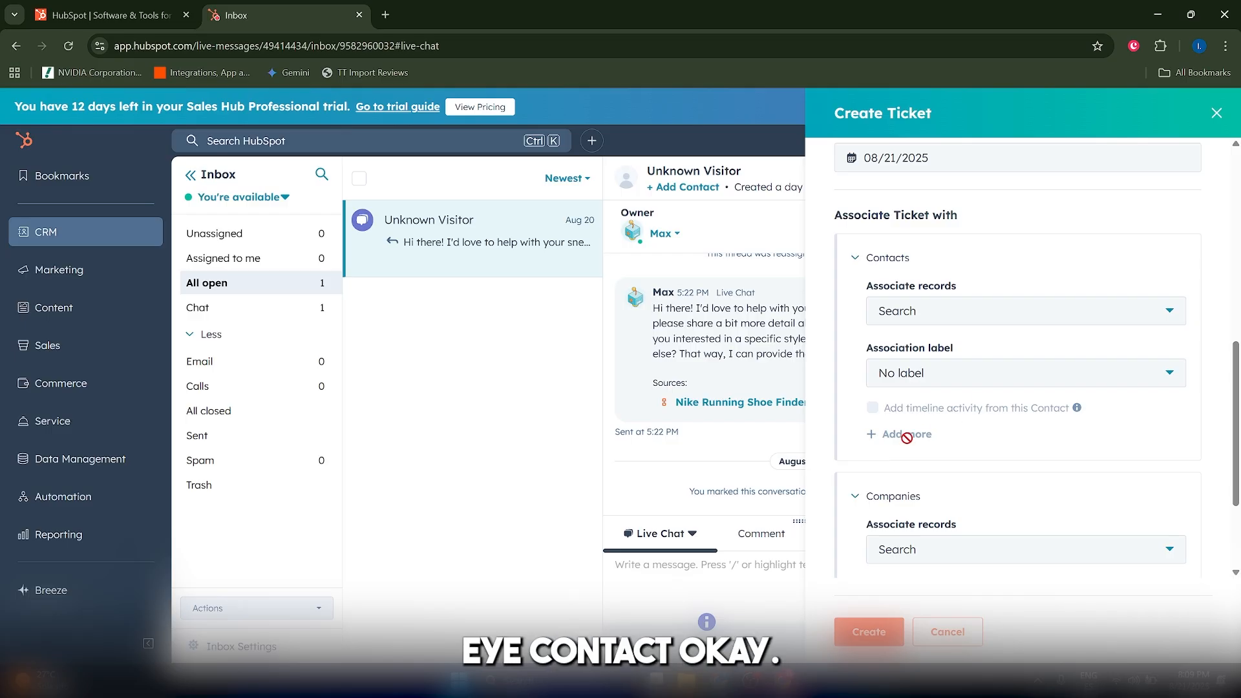
scroll(933, 453, down, 3)
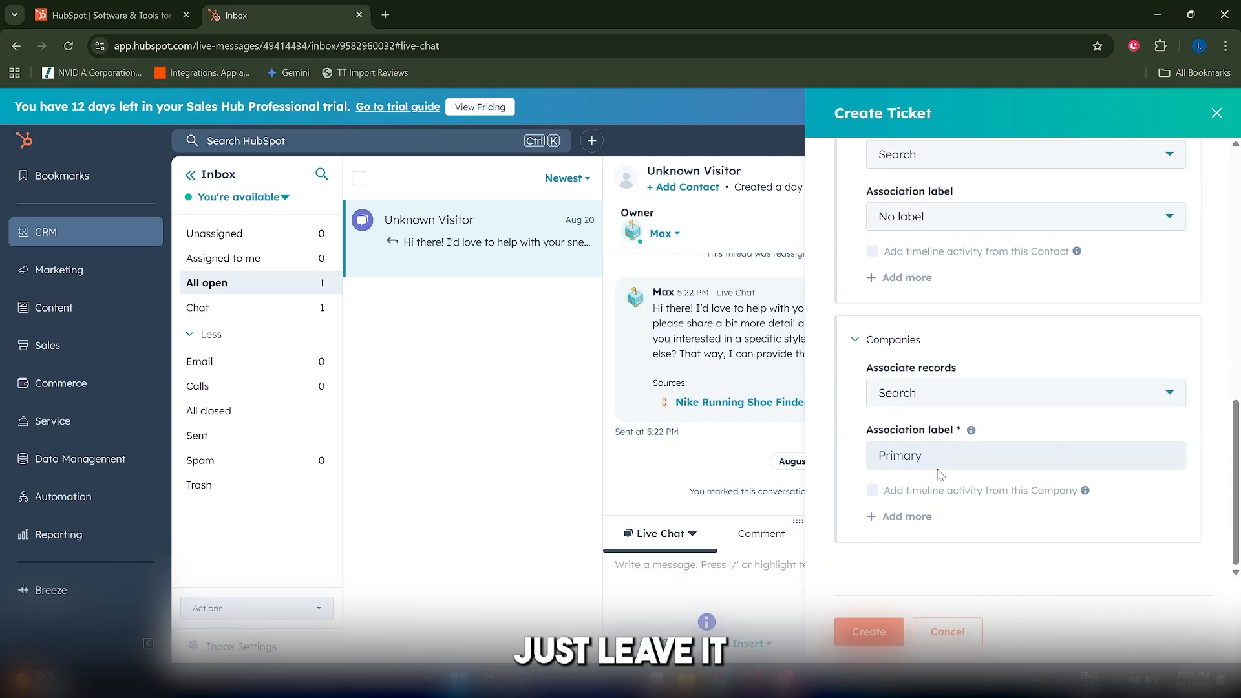
click(877, 633)
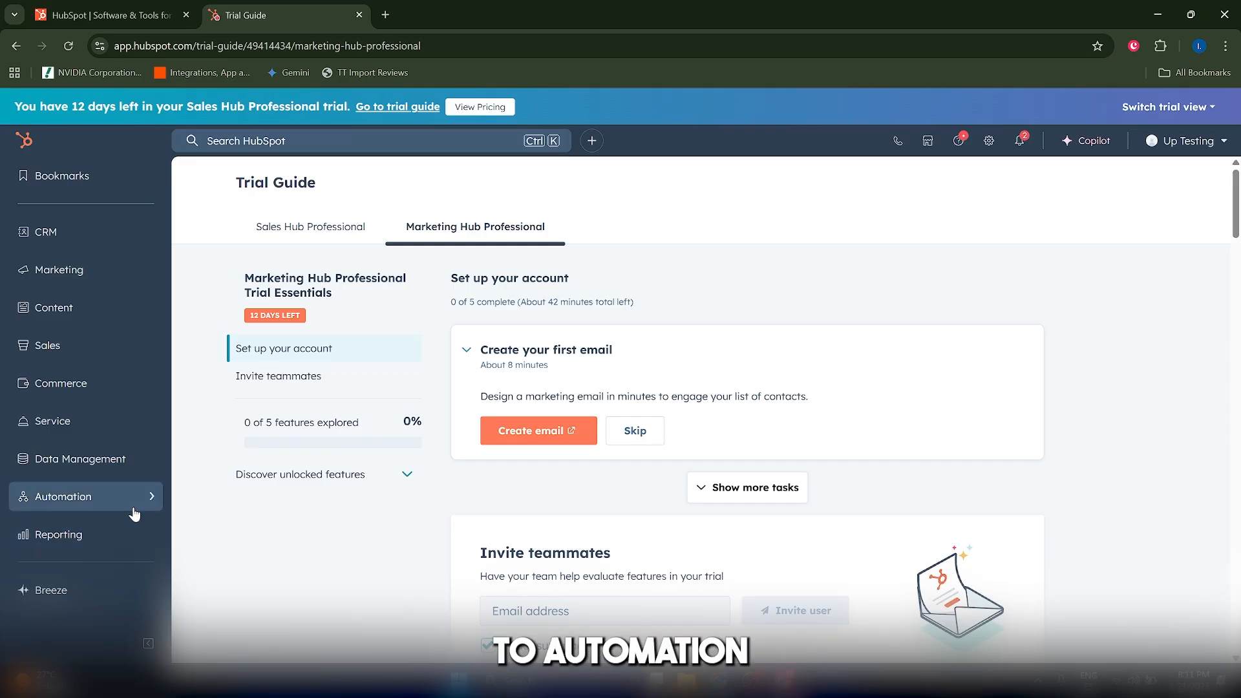
Open the automation workflows and start a new workflow from scratch.
mouse_move(133, 514)
click(276, 530)
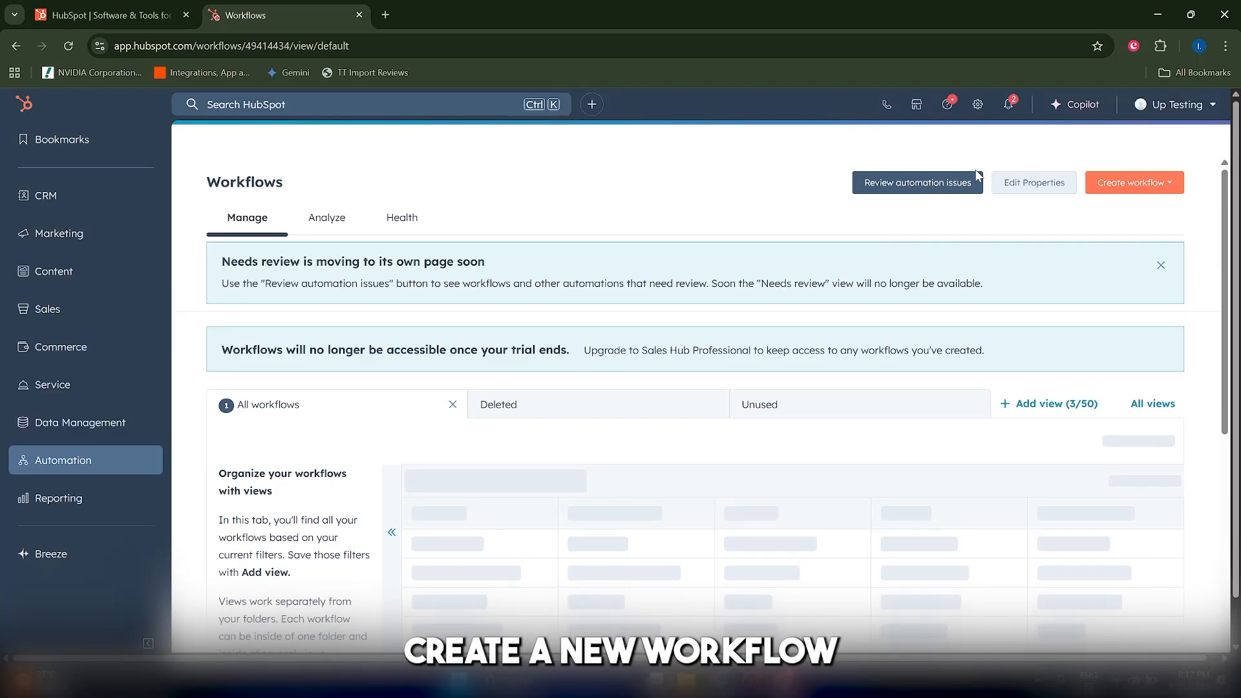
click(1151, 187)
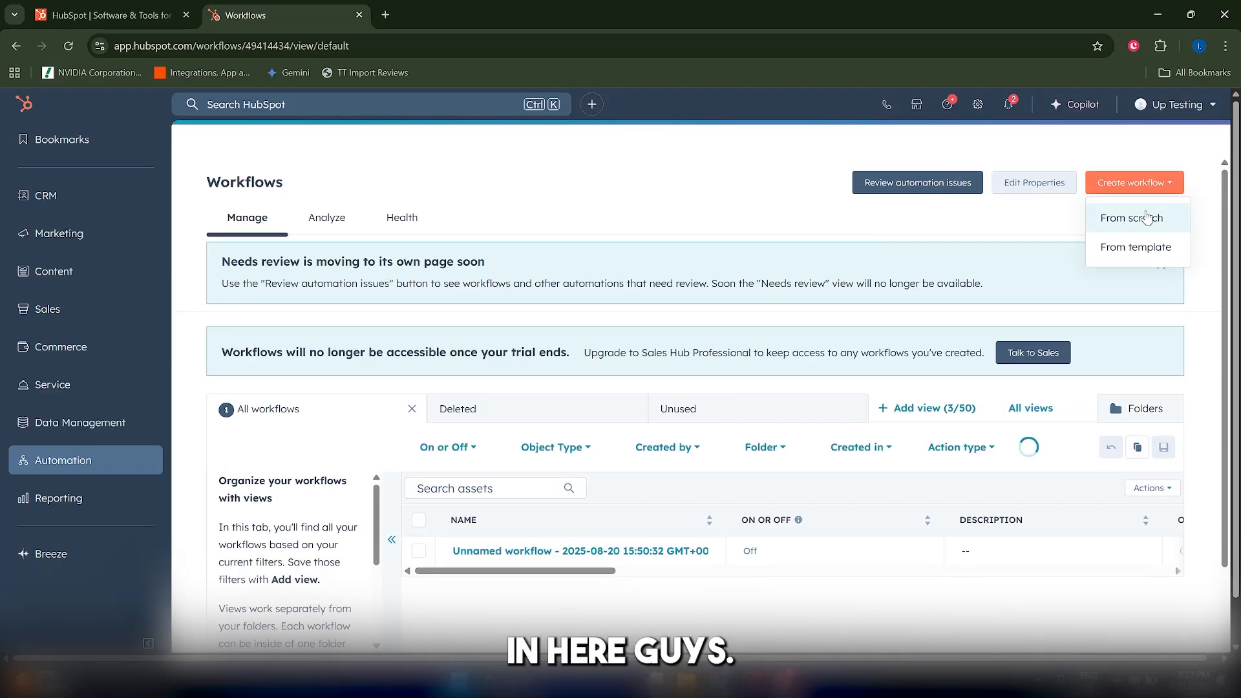
click(1118, 217)
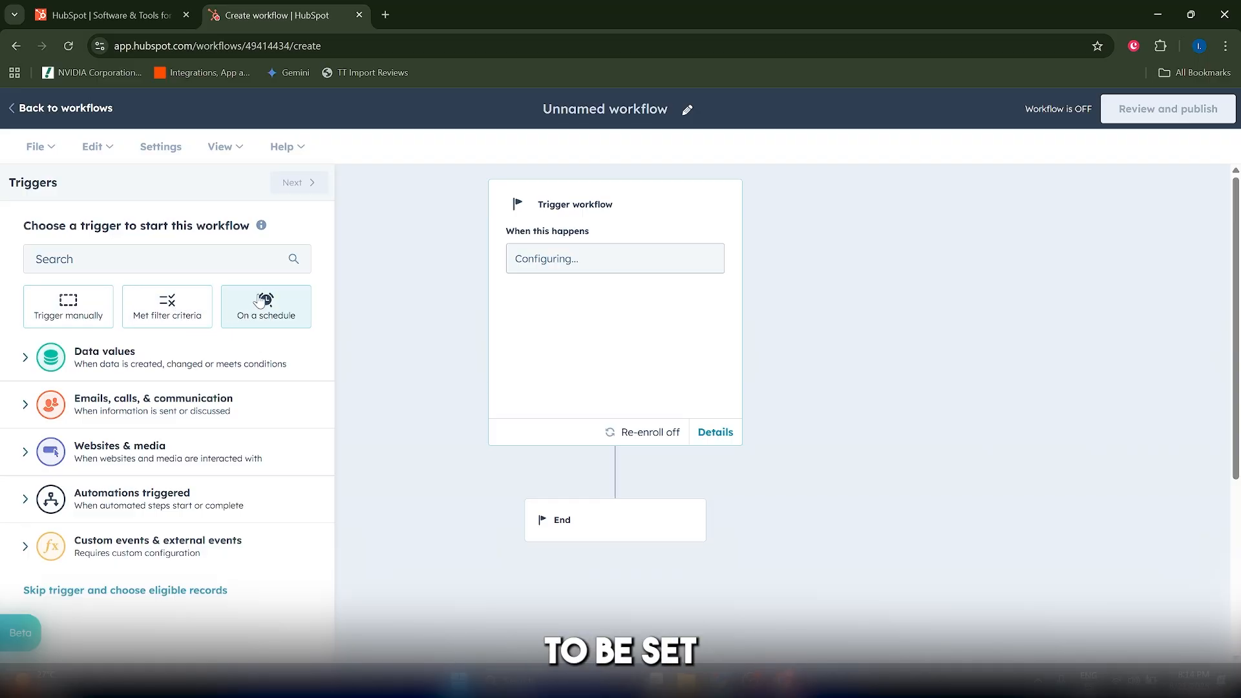
Try to set up a scheduled trigger for the workflow that enrolls Ticket records.
click(270, 323)
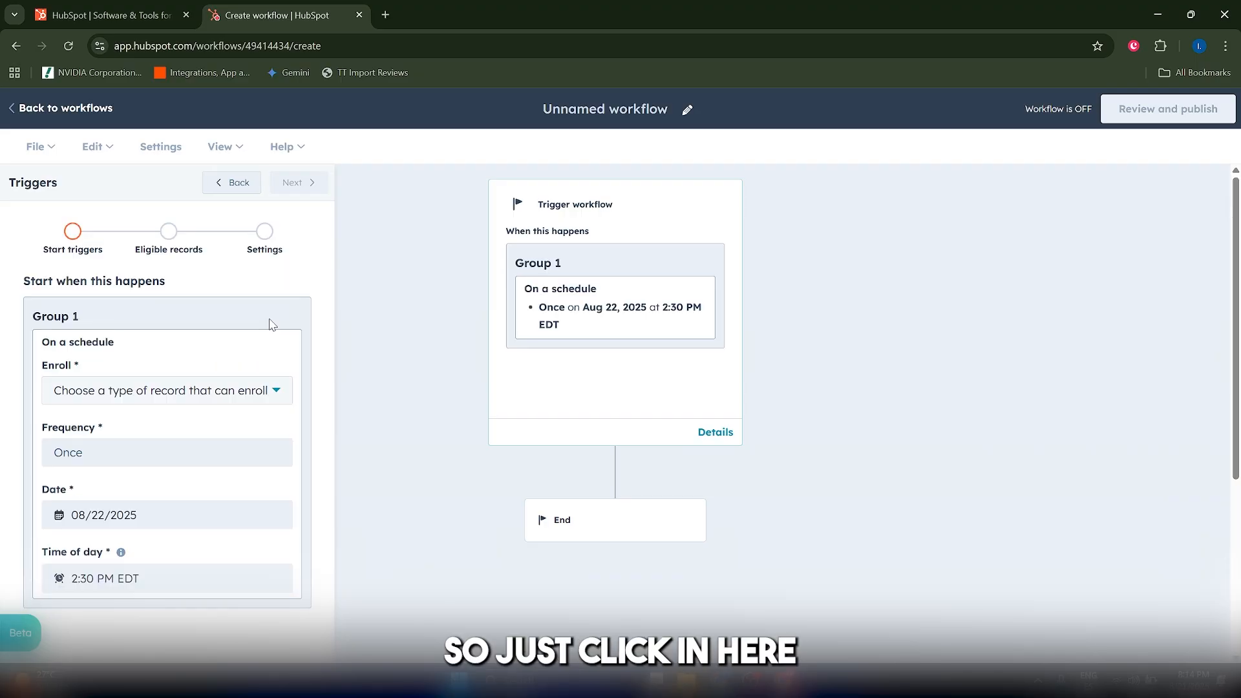
click(129, 396)
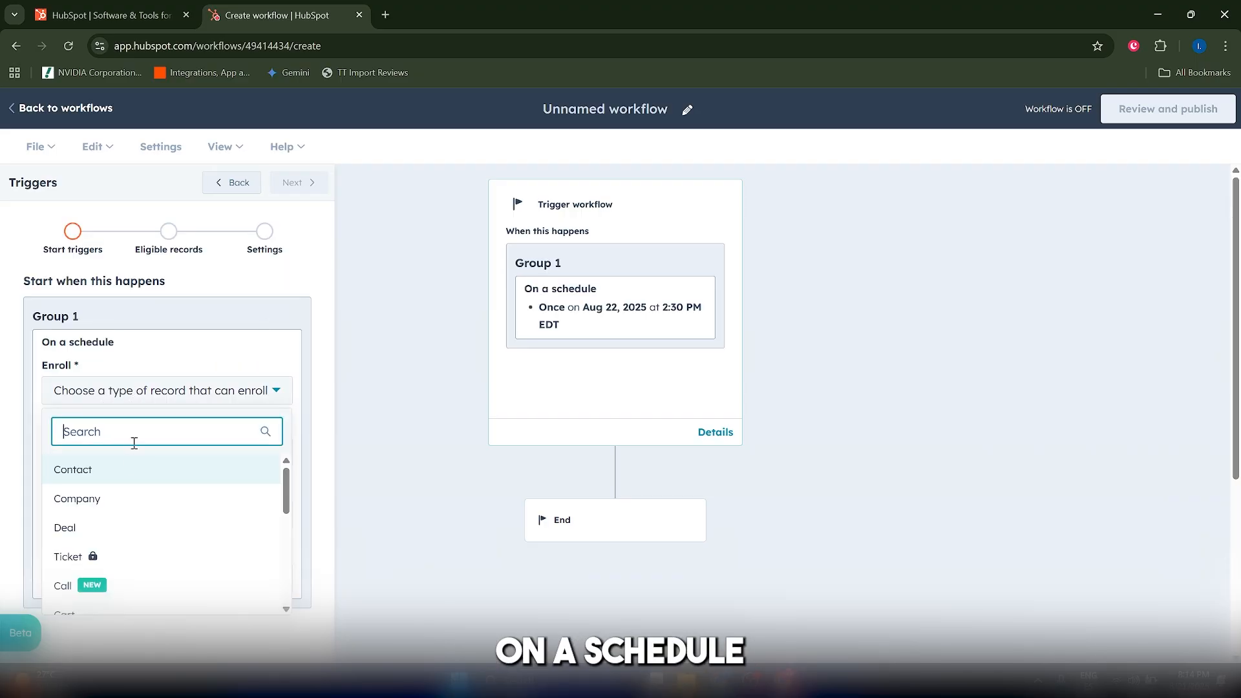
click(118, 557)
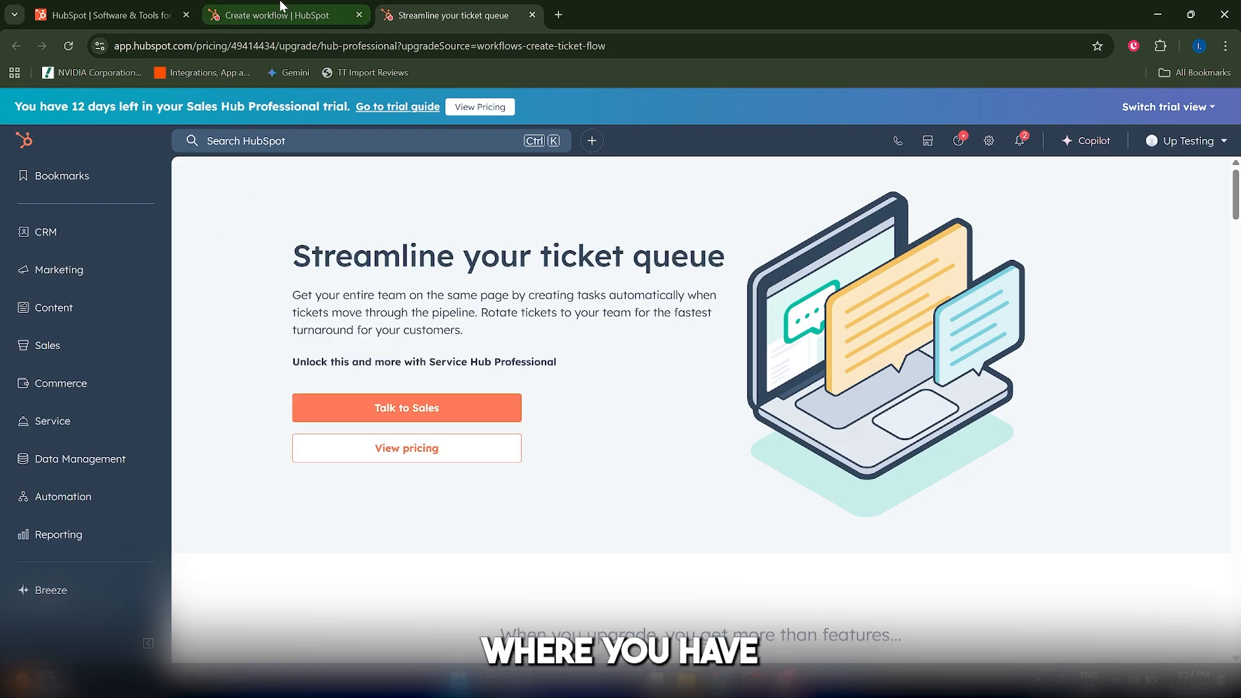
click(277, 15)
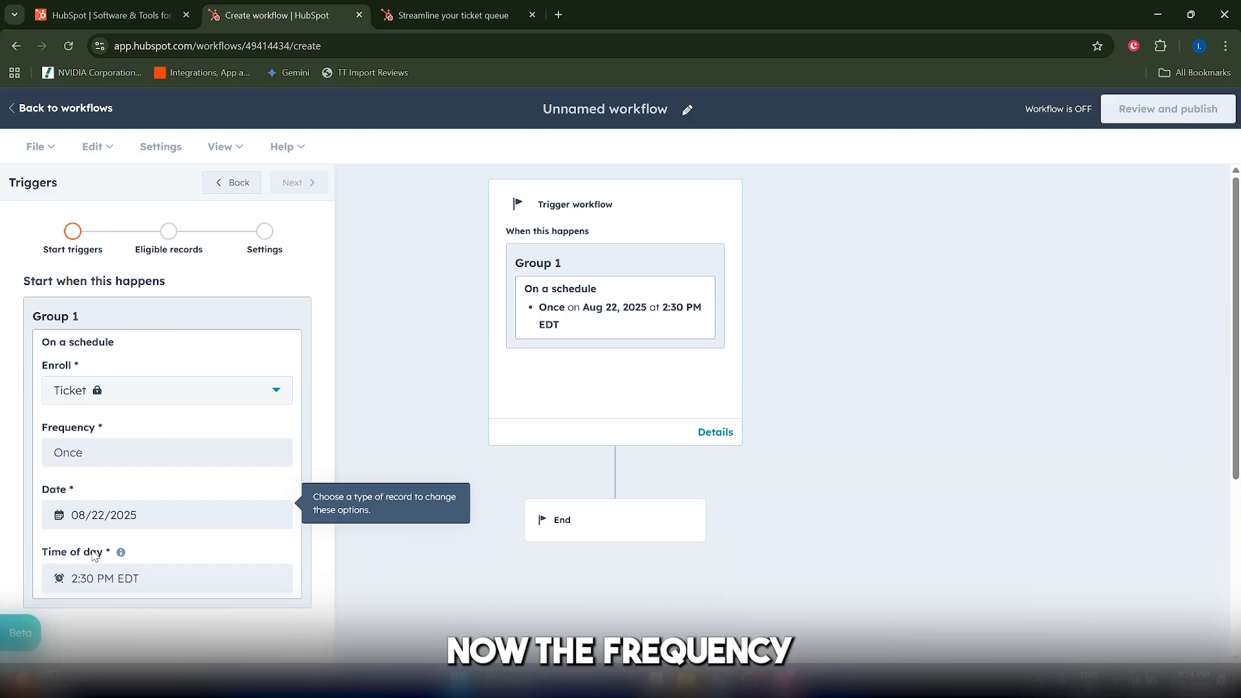
click(150, 584)
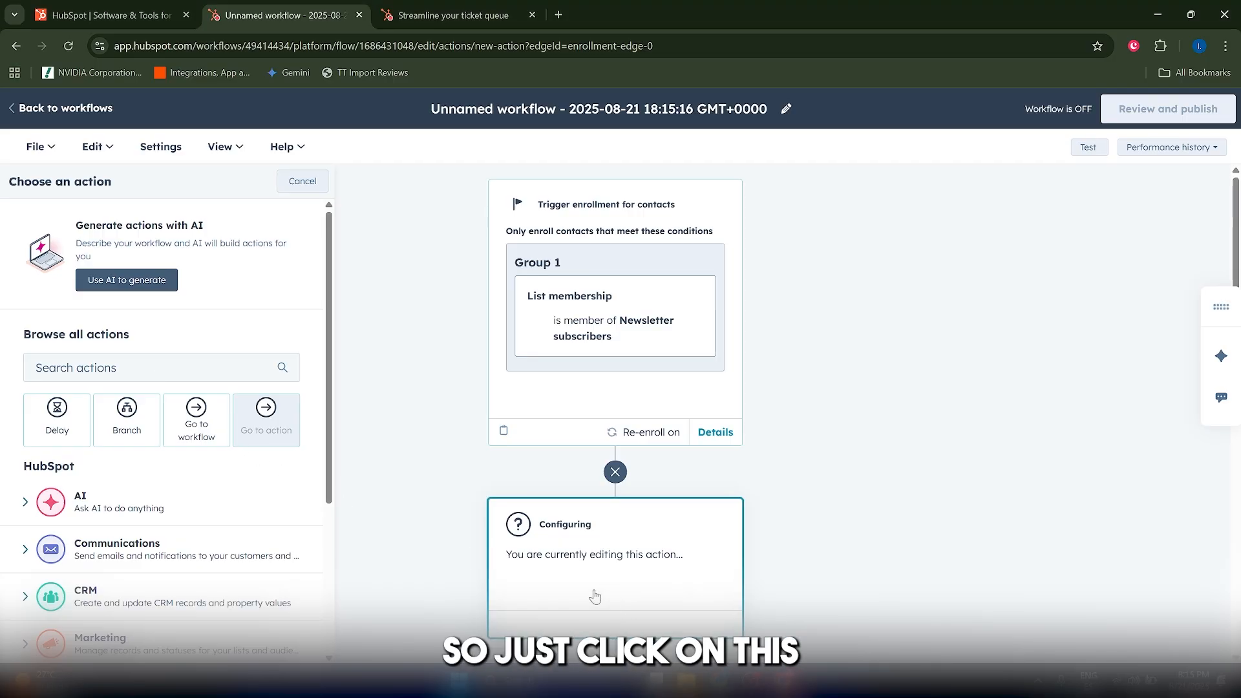
Add a Create task action to the workflow, titled "Escalate - reach customer now", and look through its remaining settings.
click(157, 367)
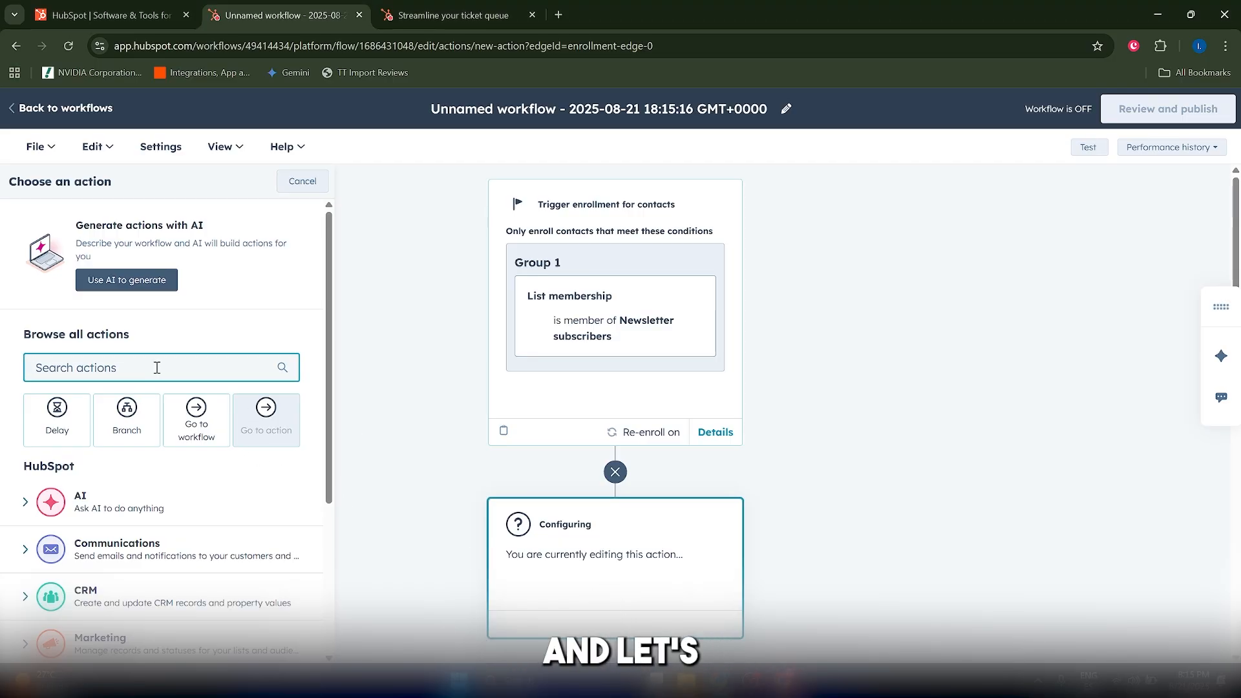
text(create task)
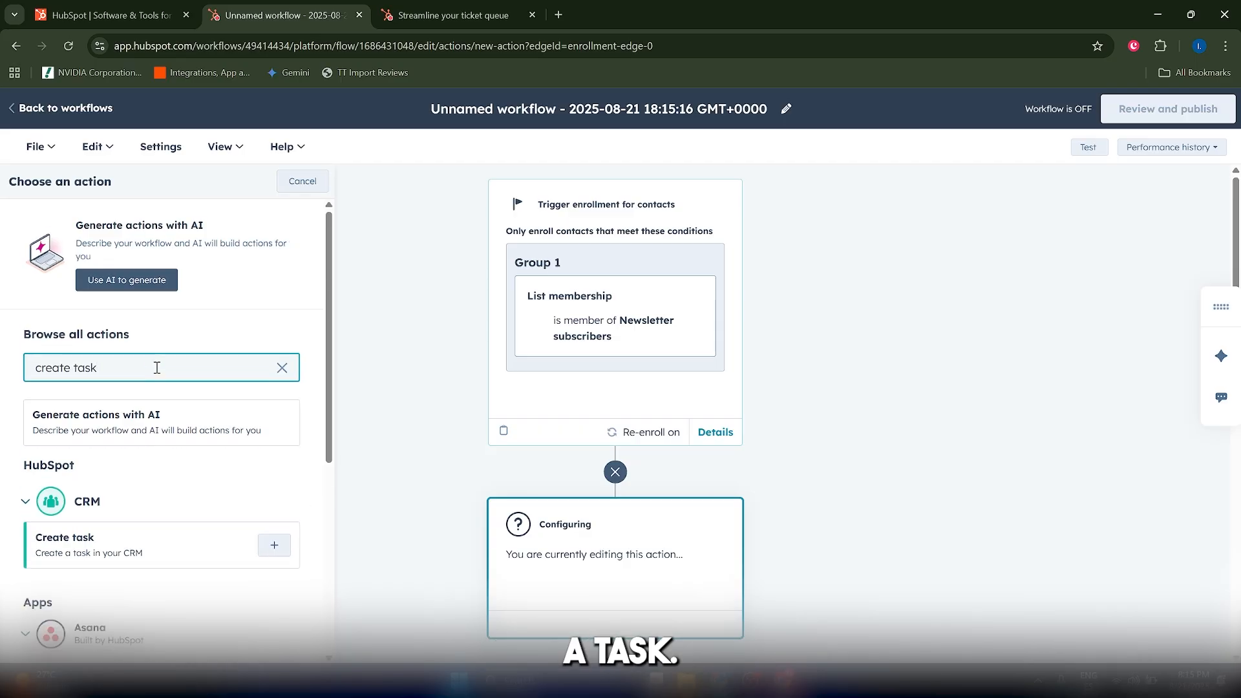
click(274, 545)
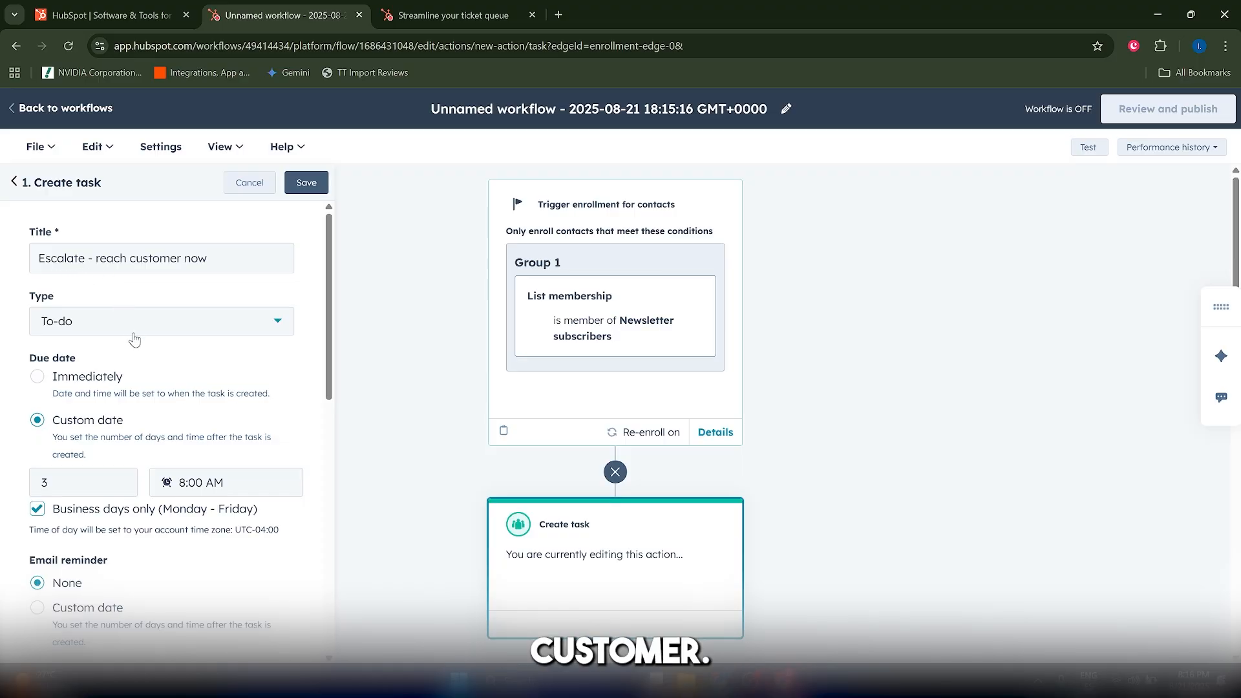
scroll(258, 431, down, 3)
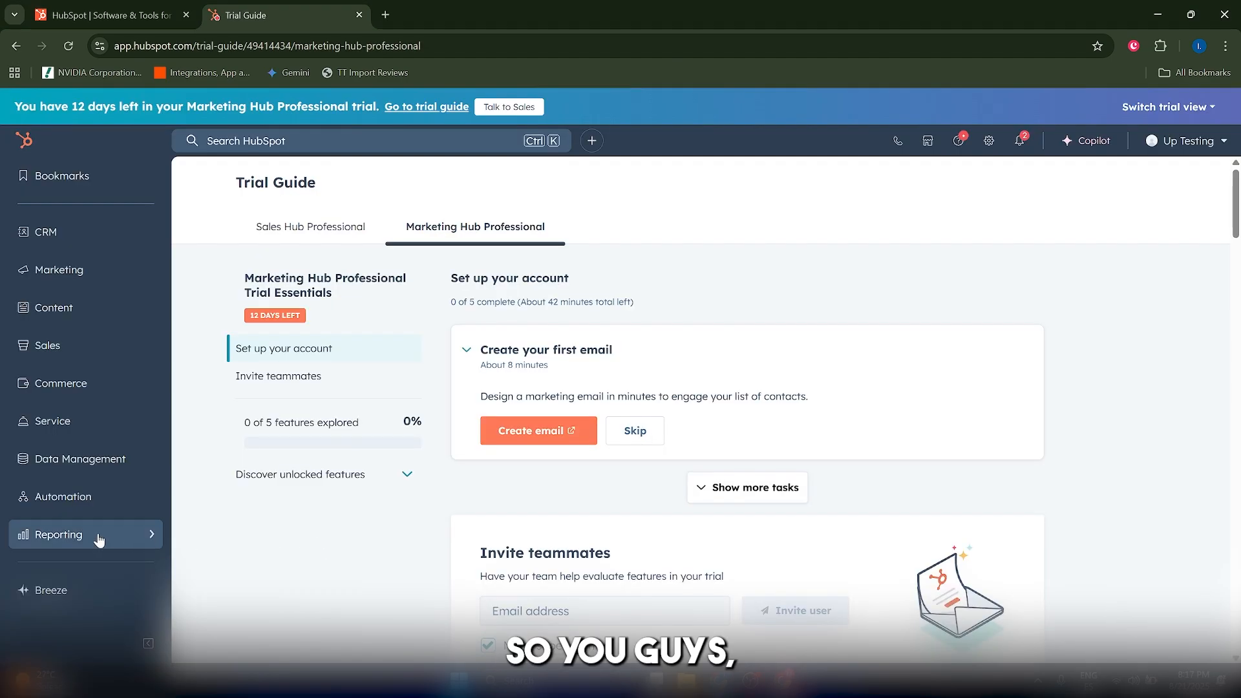
Search for "ticket" to reach the all-tickets list, and view the ticket status choices for Example1 without changing the status.
click(274, 138)
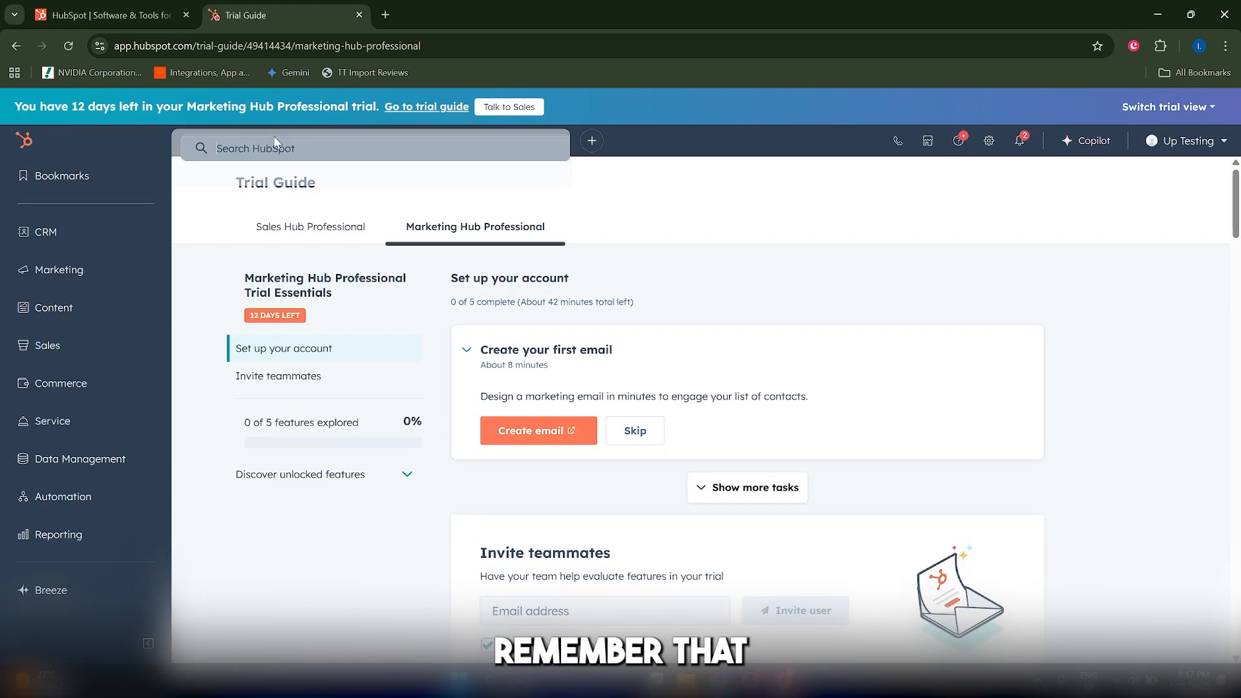
text(ticket)
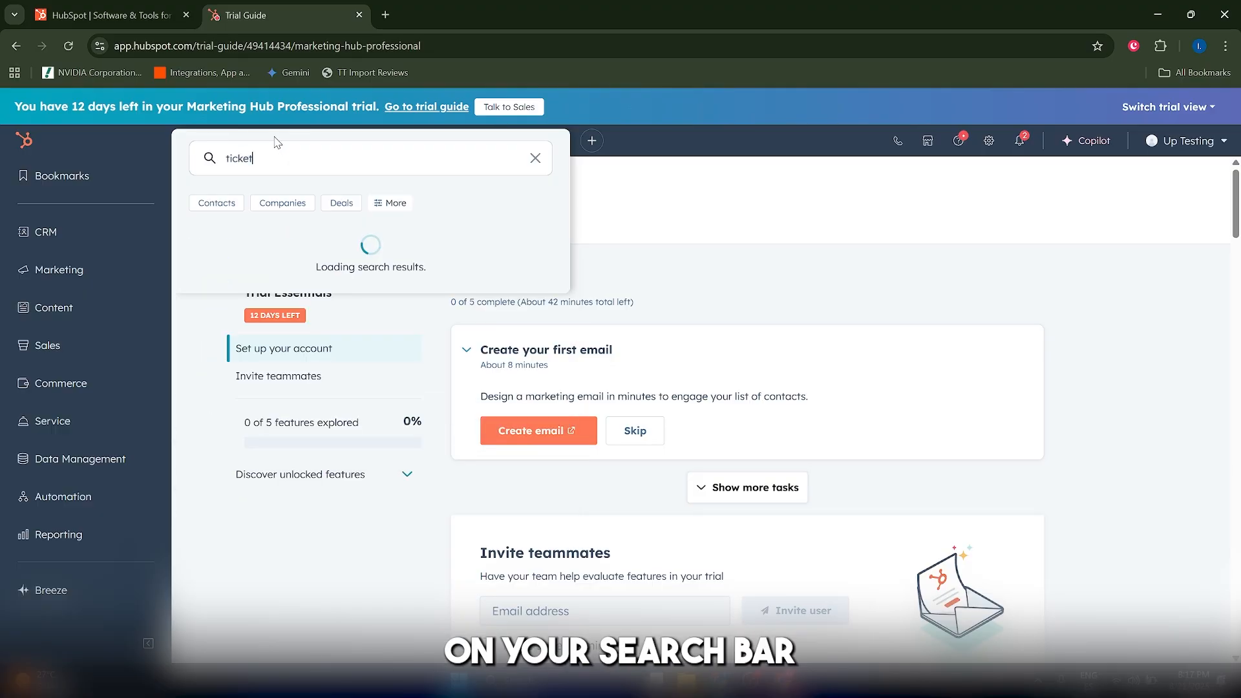
click(288, 274)
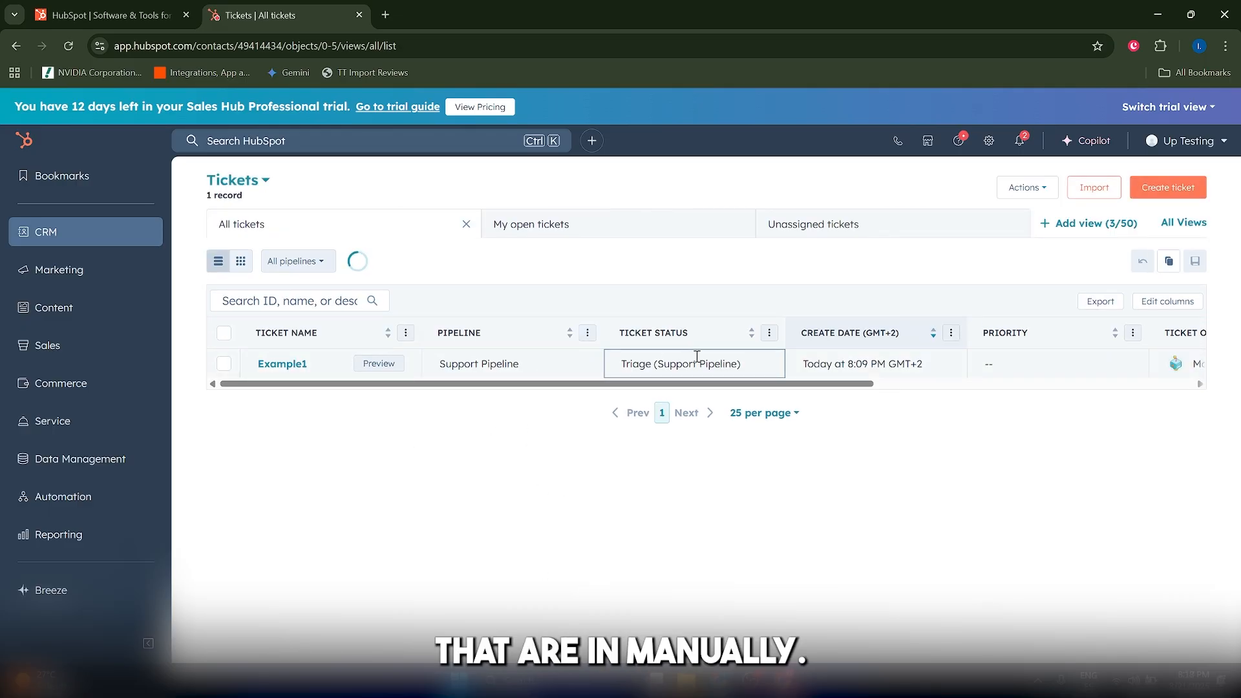
click(711, 365)
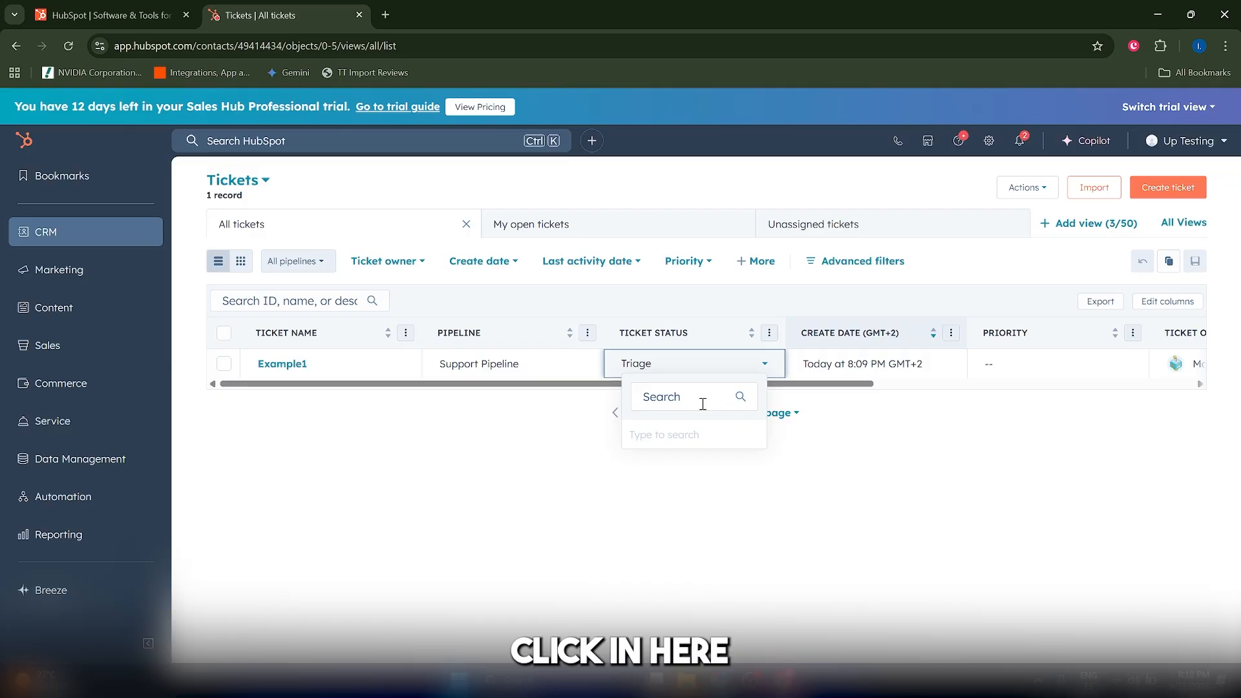
click(535, 563)
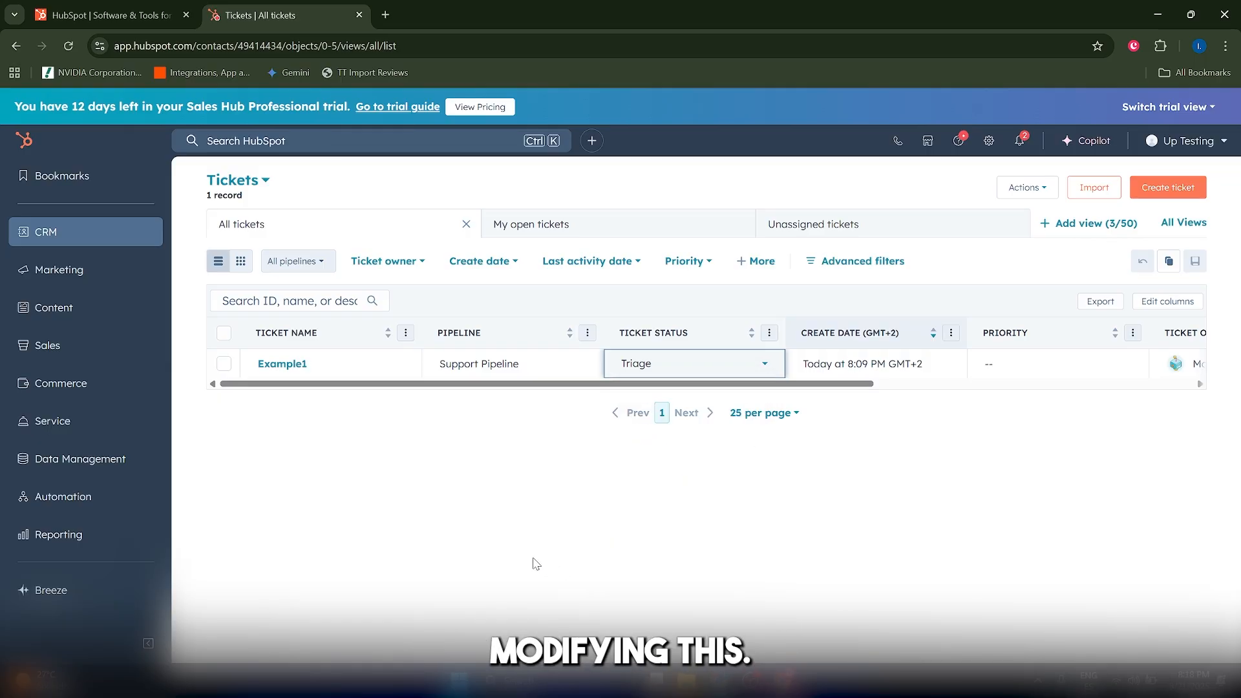